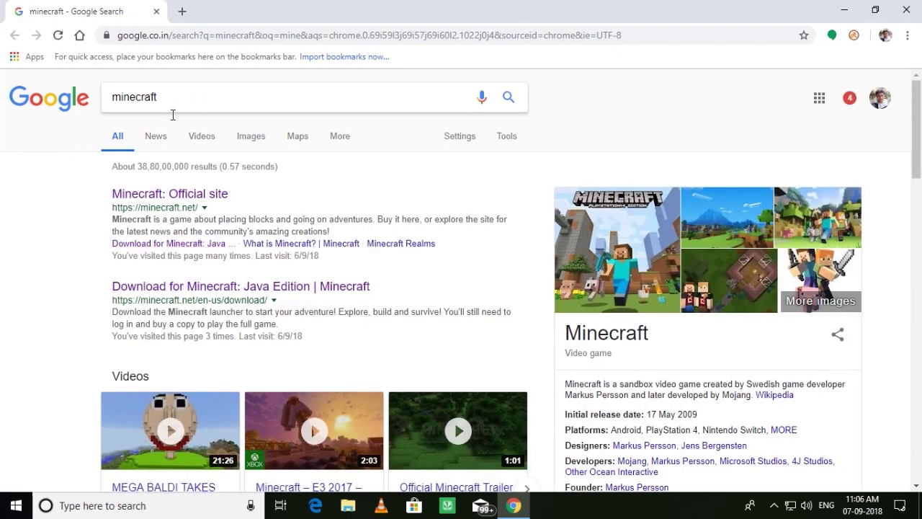
# - Open the official minecraft.net site and go to its Trial & Download page for Java Edition
pyautogui.click(172, 195)
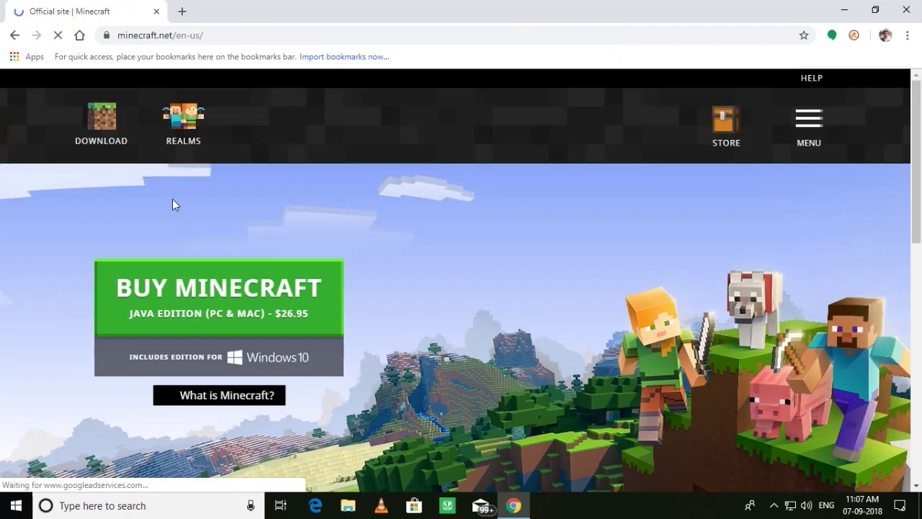
pyautogui.click(808, 129)
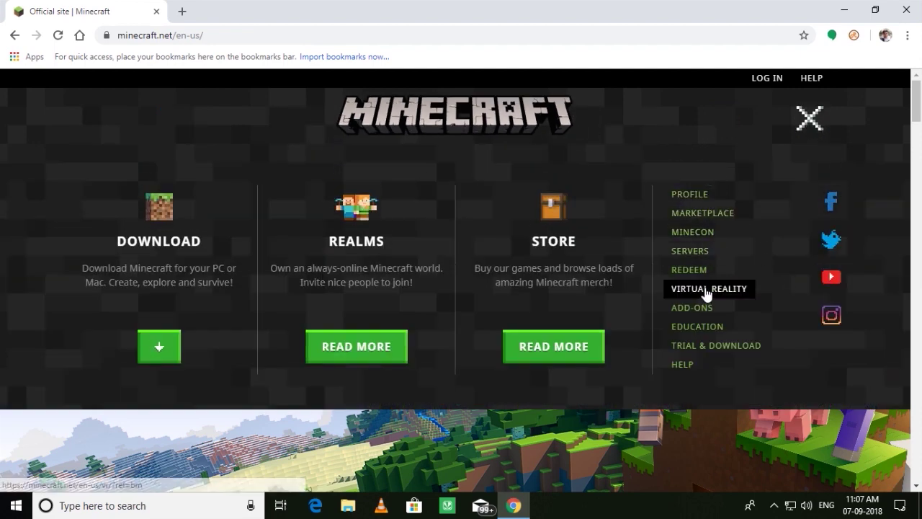
pyautogui.click(716, 351)
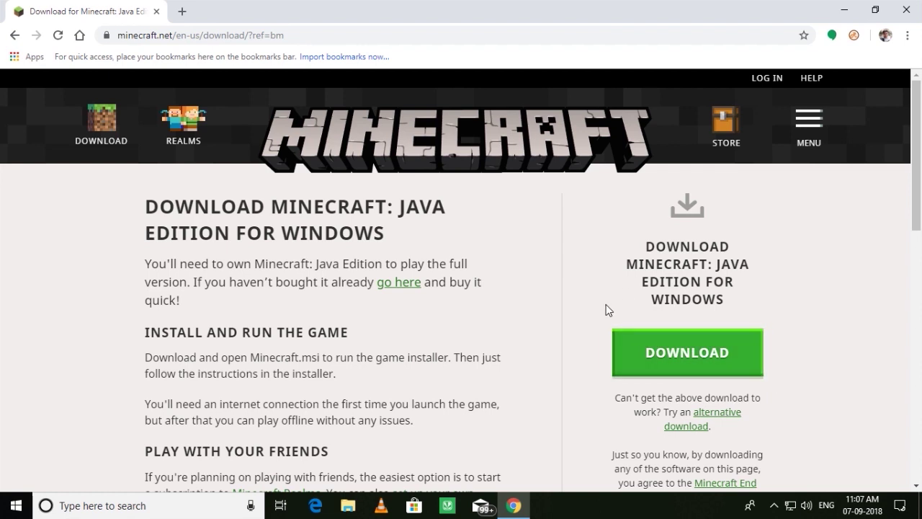
# - Download MinecraftInstaller.msi (37.4 MB) and bring up Chrome's Downloads list
pyautogui.click(695, 357)
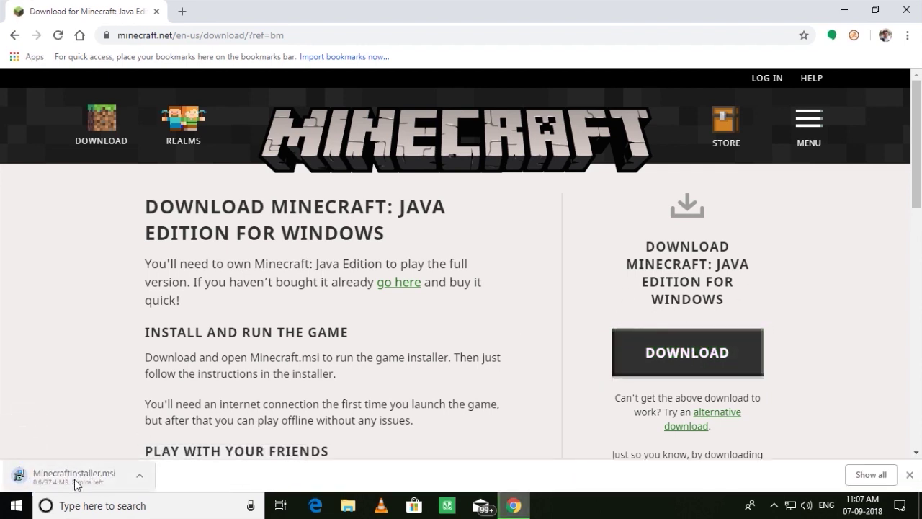
pyautogui.click(883, 475)
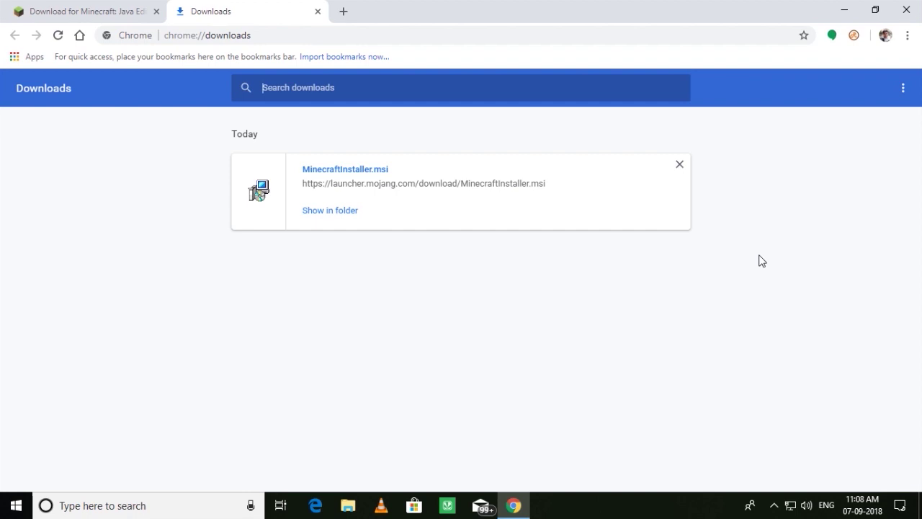
# - Run MinecraftInstaller.msi and open the destination folder chooser's drive list
pyautogui.click(363, 173)
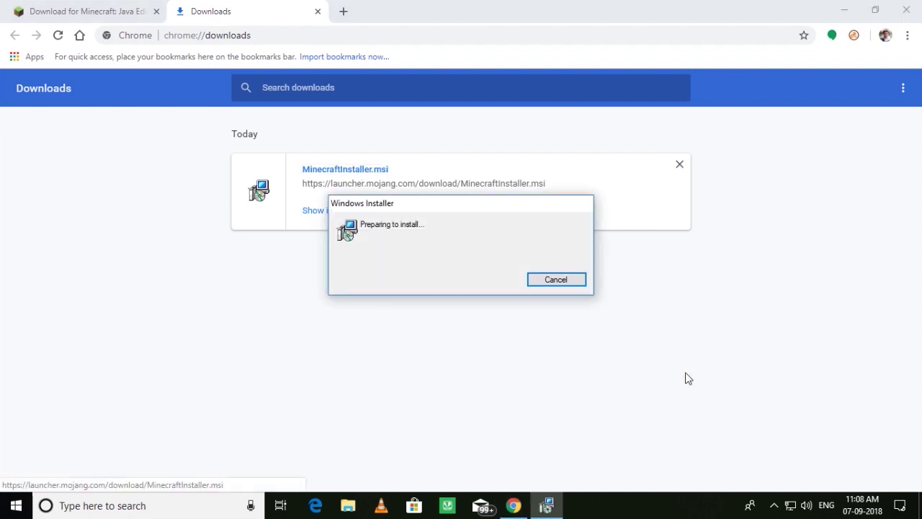
pyautogui.click(844, 9)
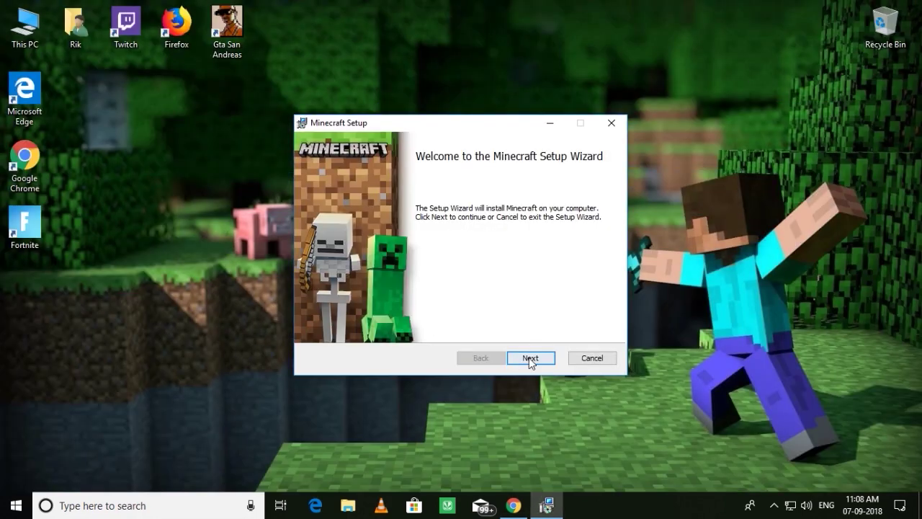
pyautogui.click(530, 359)
pyautogui.click(341, 249)
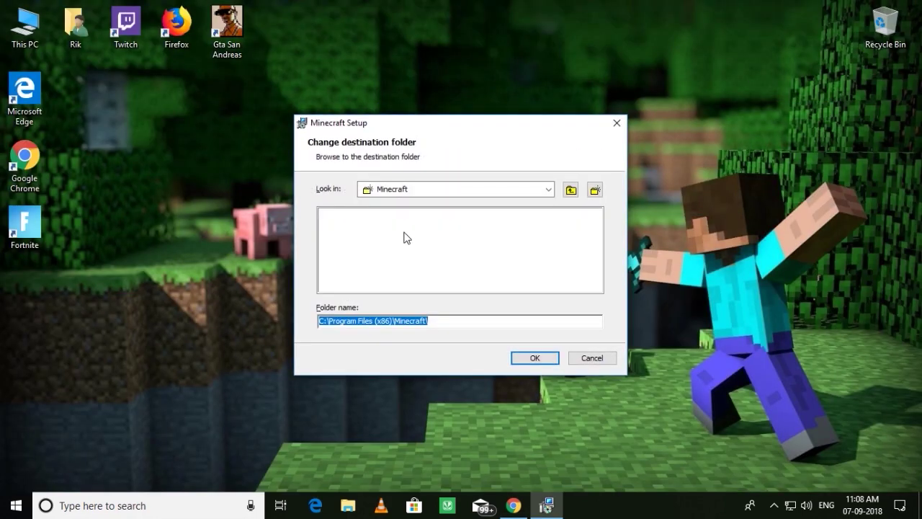
pyautogui.click(518, 189)
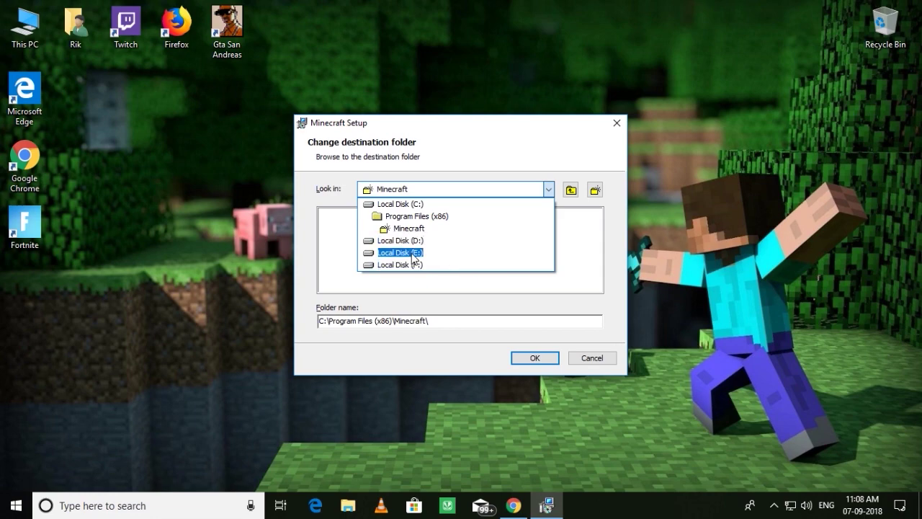
# - Check the drives' free space in File Explorer's This PC, then return to the folder chooser
pyautogui.click(348, 506)
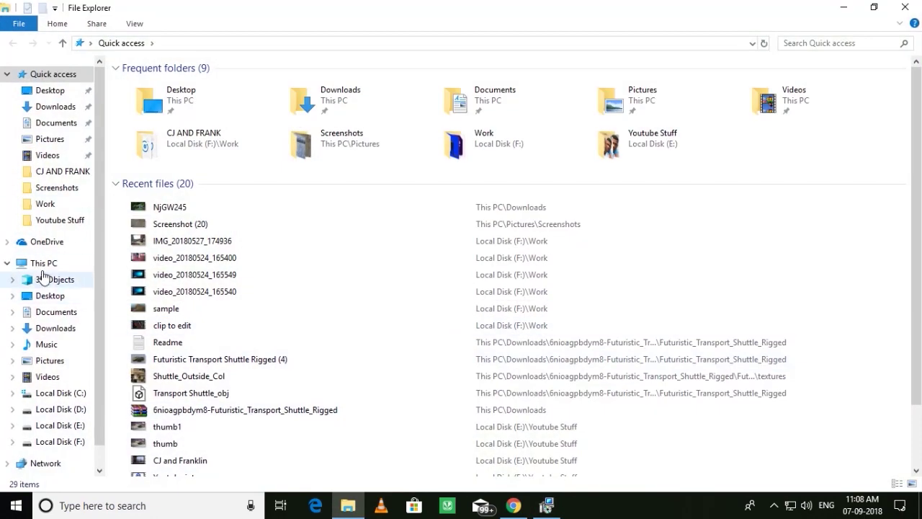
pyautogui.click(45, 262)
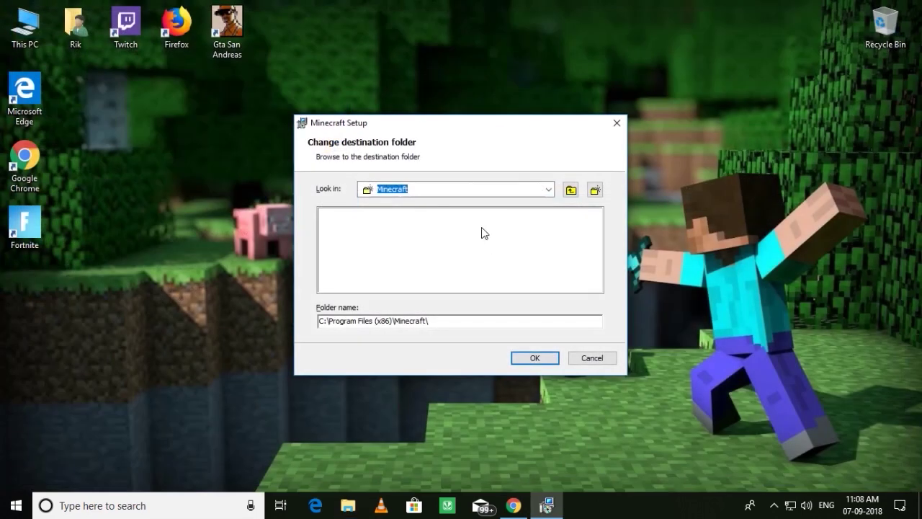
pyautogui.click(548, 189)
# - Create a Minecraft folder on Local Disk (E:) and accept E:\Minecraft\ as the install folder
pyautogui.click(422, 260)
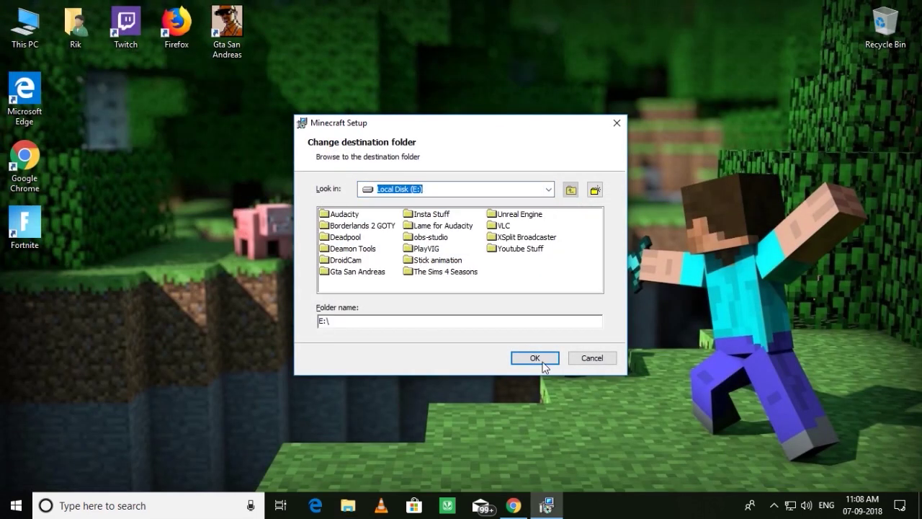
pyautogui.click(594, 190)
pyautogui.write('Minecraft')
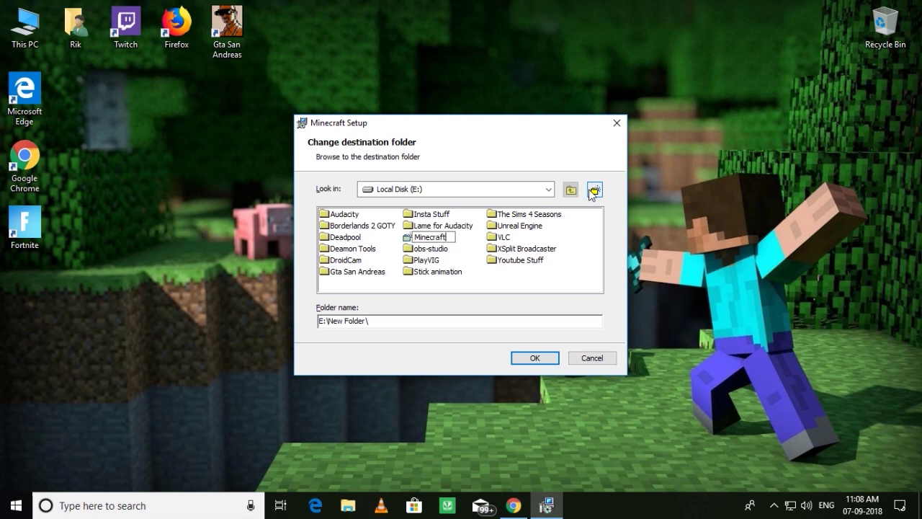
pyautogui.press('Return')
pyautogui.doubleClick(428, 238)
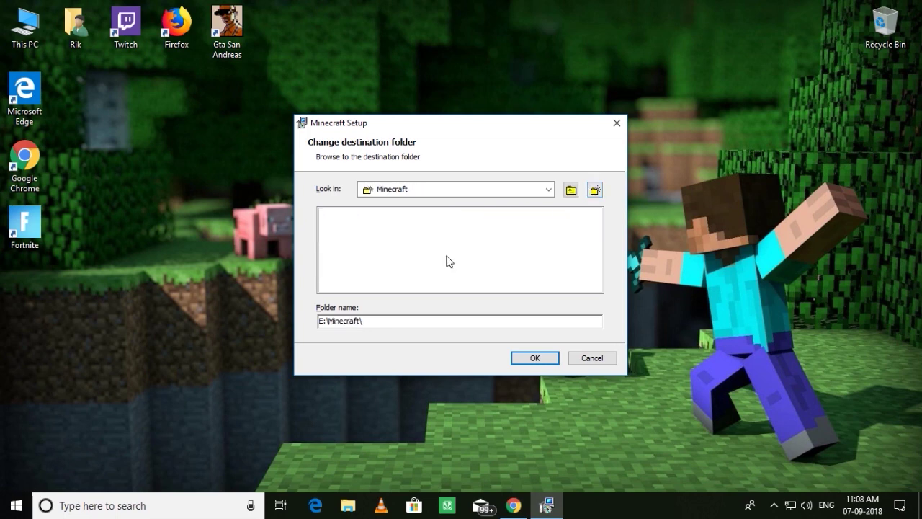
pyautogui.click(535, 358)
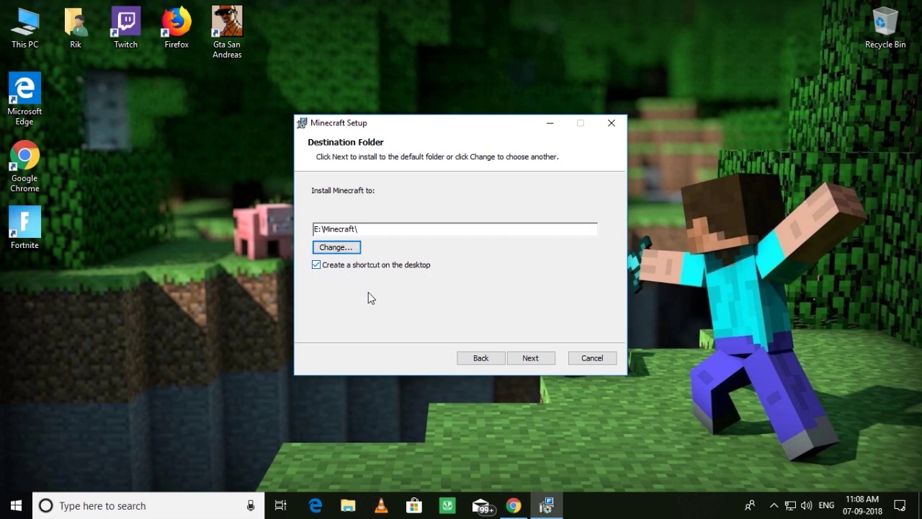
# - Install Minecraft, allowing the admin prompt, and untick Start Minecraft after setup
pyautogui.click(532, 360)
pyautogui.click(529, 360)
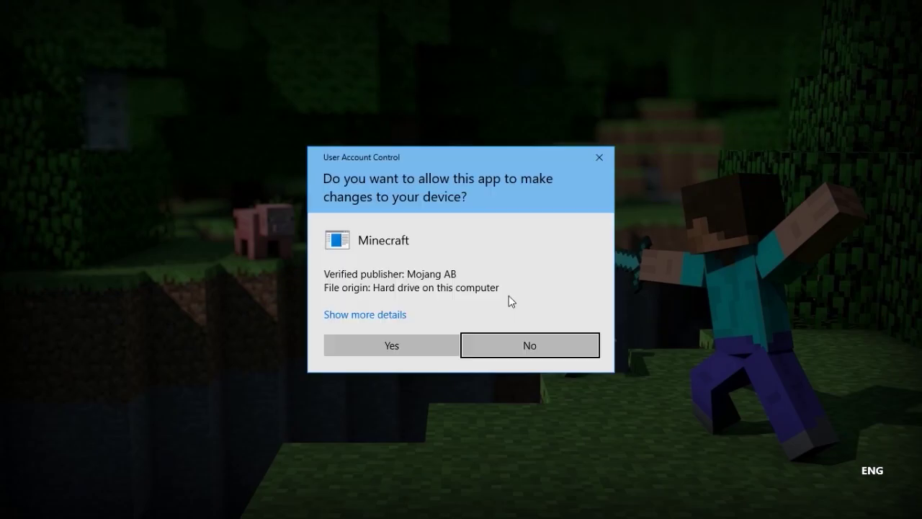
pyautogui.click(408, 344)
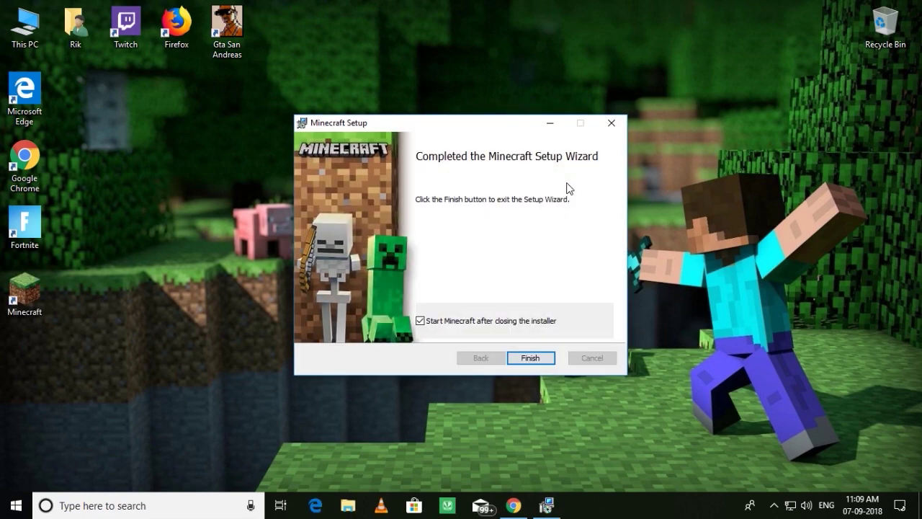
pyautogui.click(461, 318)
pyautogui.click(468, 321)
pyautogui.click(469, 321)
# - Finish the Minecraft setup wizard to close the installer
pyautogui.click(528, 364)
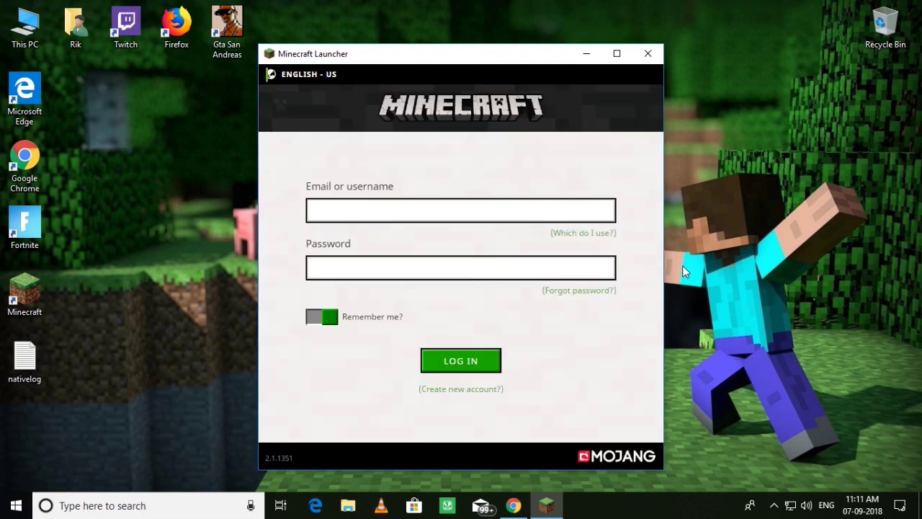
# - Attempt a launcher login with a made-up username, see it rejected, then close the launcher
pyautogui.moveTo(461, 57); pyautogui.dragTo(456, 32)
pyautogui.click(399, 181)
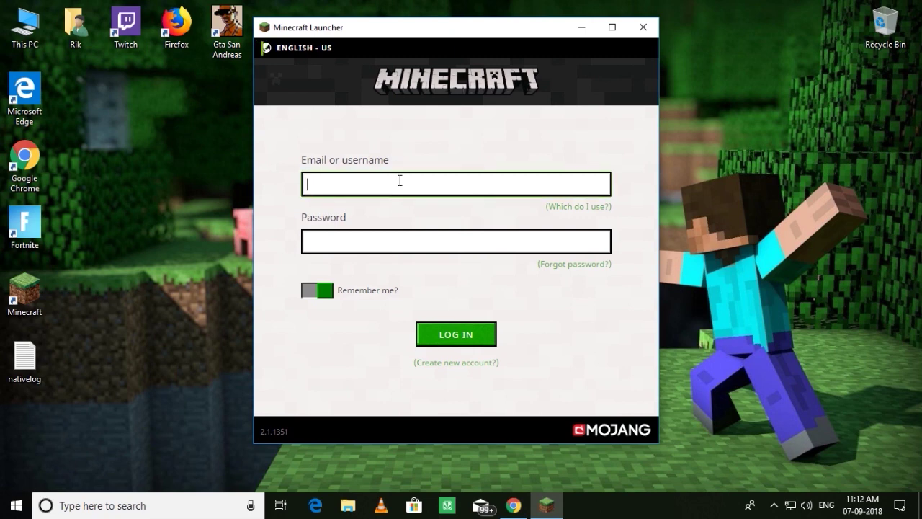
pyautogui.write('jhjfdhgdsyuf')
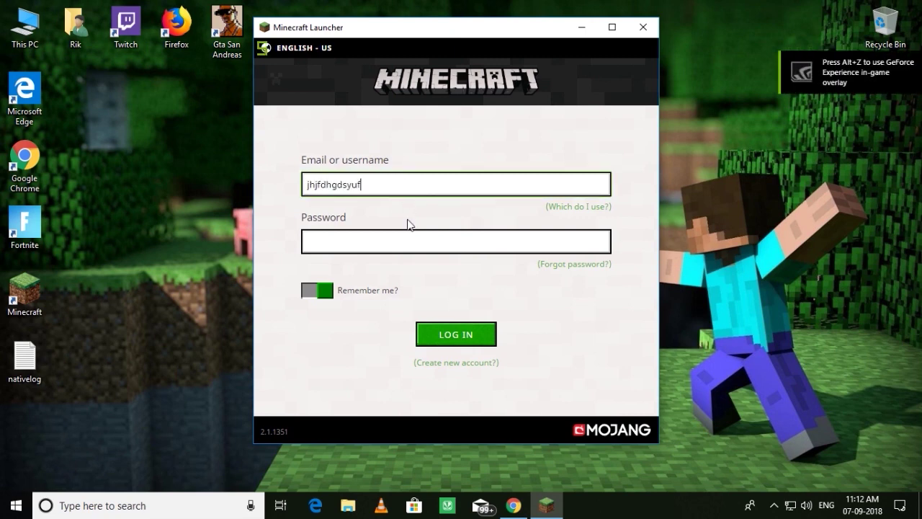
pyautogui.click(404, 249)
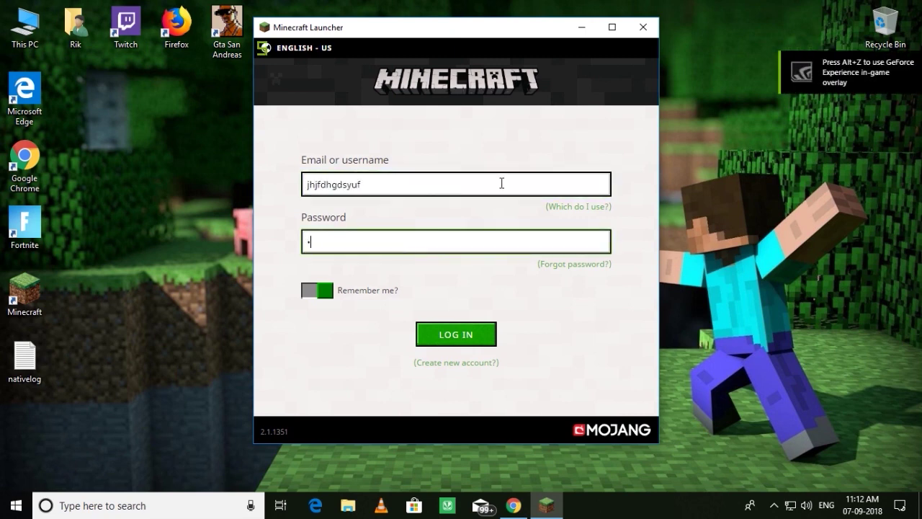
pyautogui.click(456, 336)
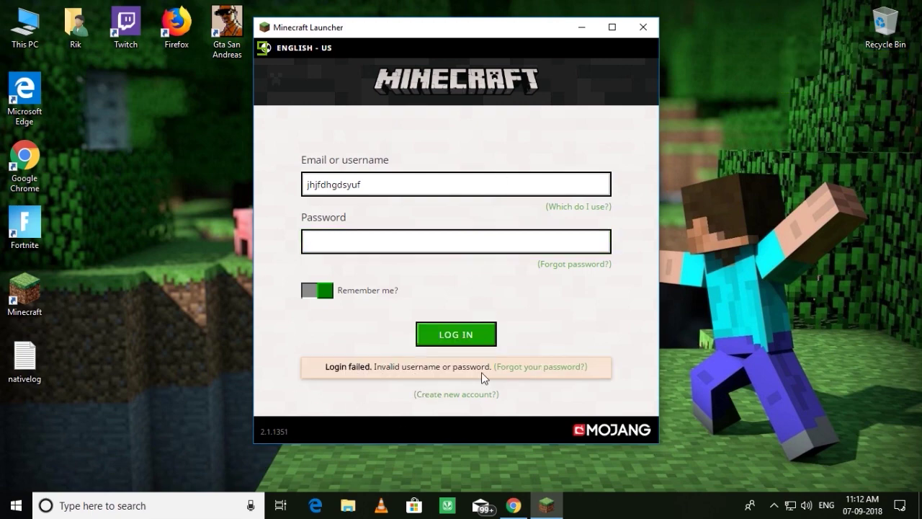
pyautogui.click(643, 27)
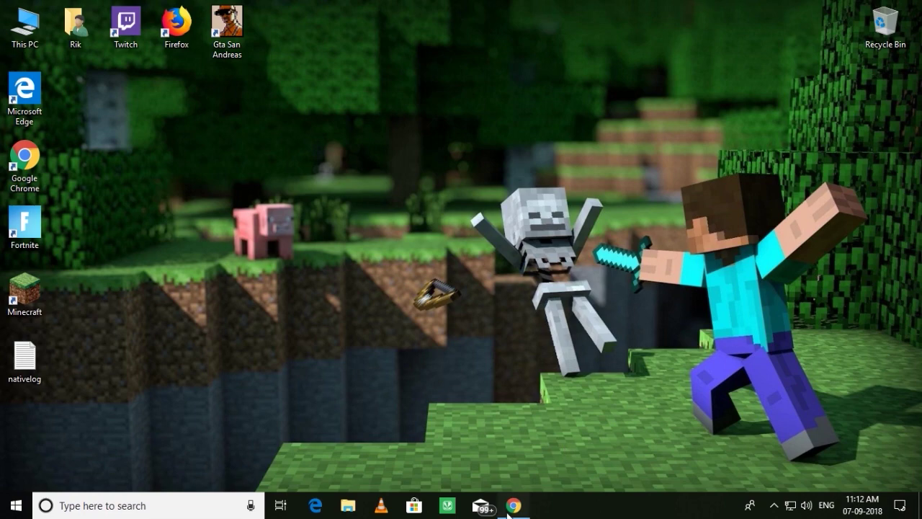
pyautogui.click(508, 513)
# - Load mcleaks.net in Chrome and remove the Minecraft installer from the downloads list
pyautogui.click(156, 11)
pyautogui.click(272, 36)
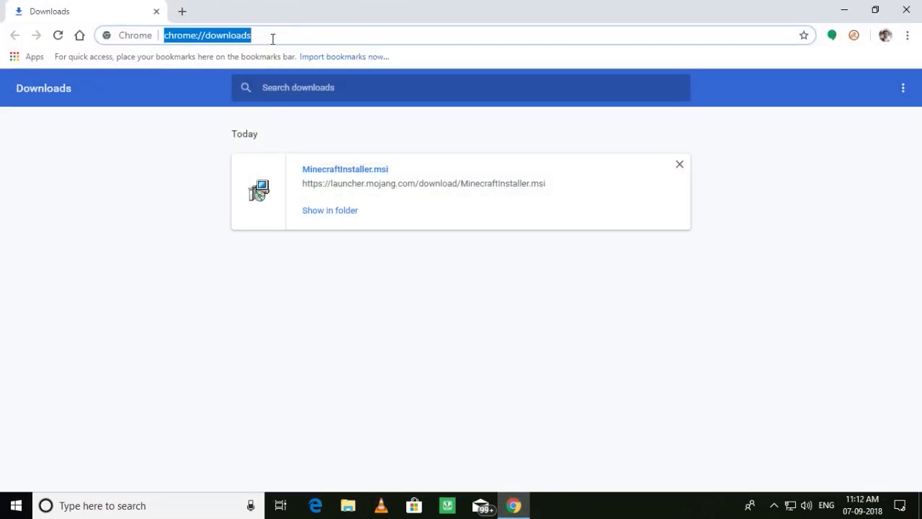
pyautogui.write('mclea')
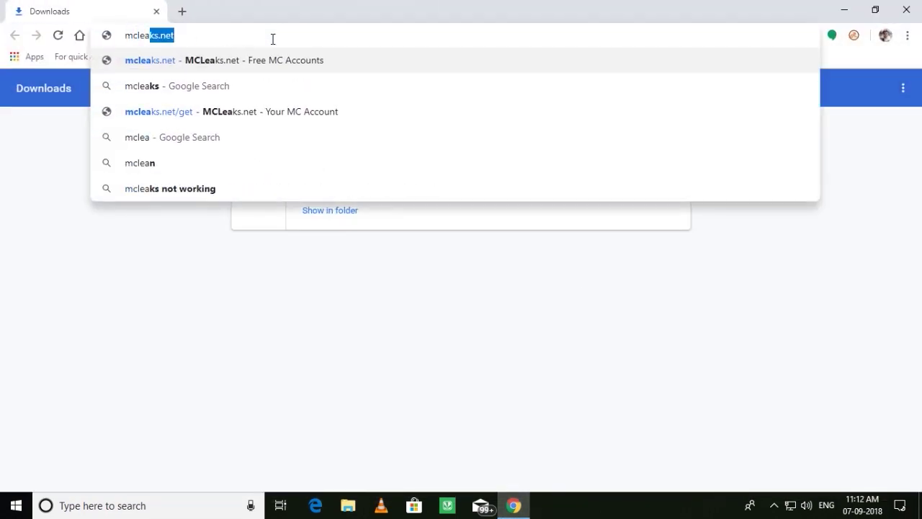
pyautogui.write('ks.net')
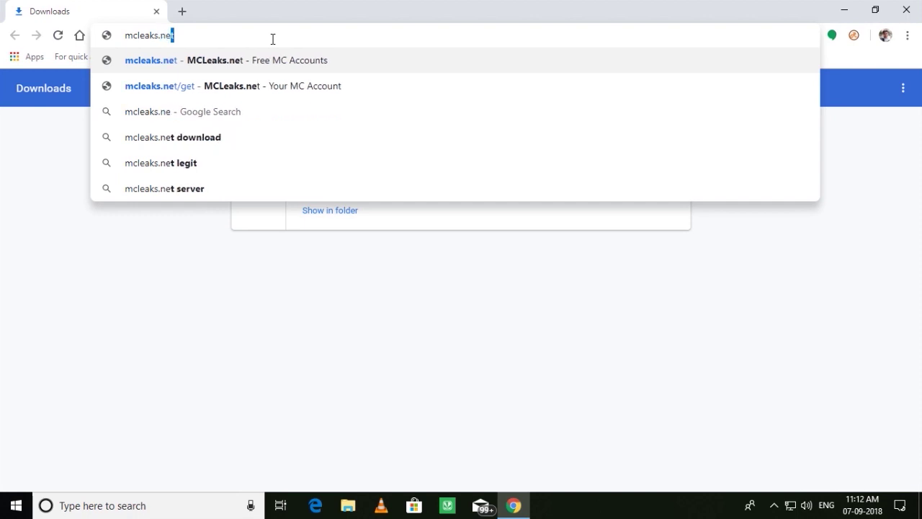
pyautogui.press('Return')
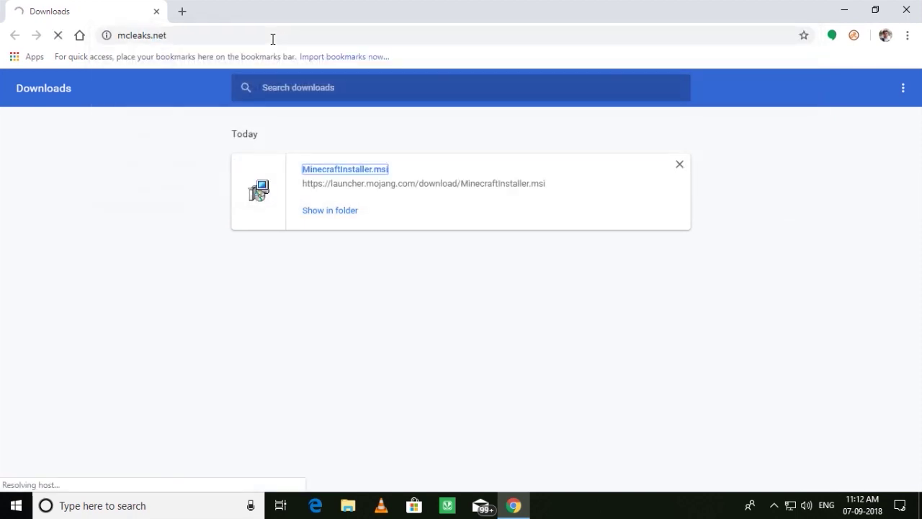
pyautogui.click(681, 164)
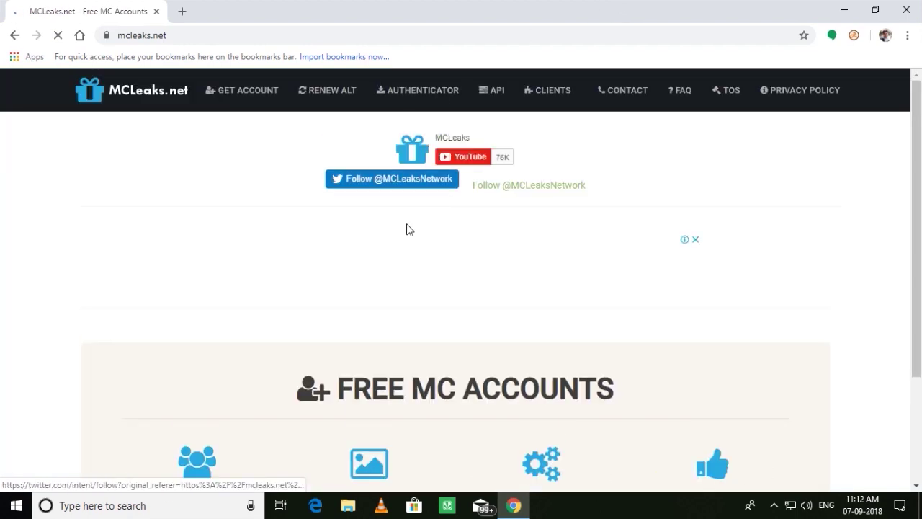
pyautogui.scroll(-2, 667, 209)
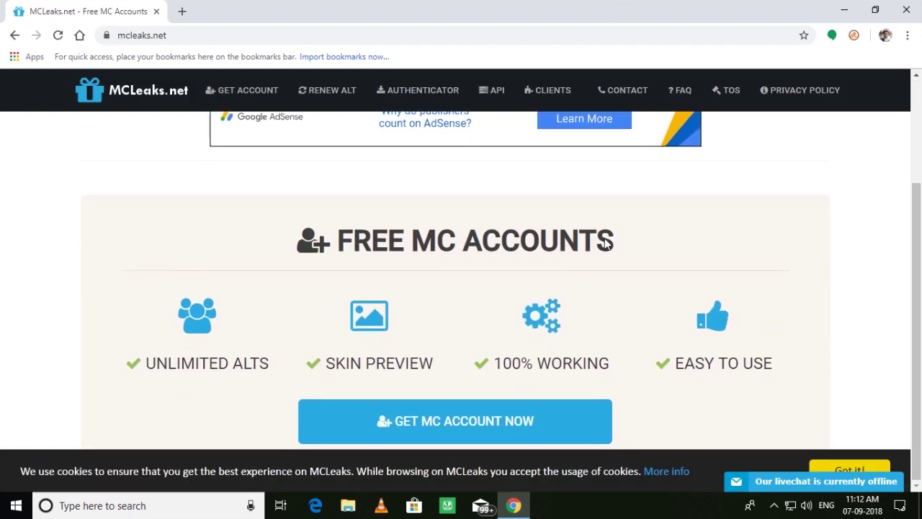
pyautogui.scroll(2, 667, 281)
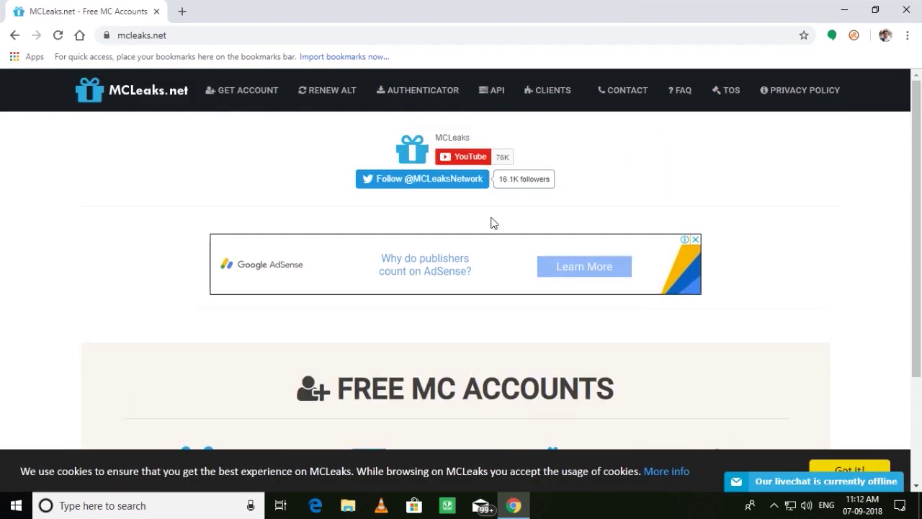
# - Download the MCLeaks Authenticator for Windows from the site's Authenticator page
pyautogui.click(432, 91)
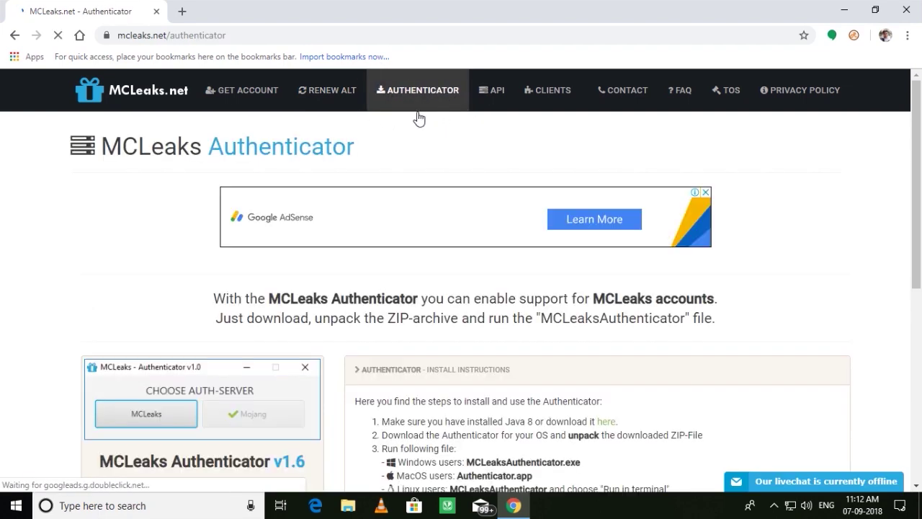
pyautogui.scroll(-2, 446, 278)
pyautogui.scroll(-2, 328, 315)
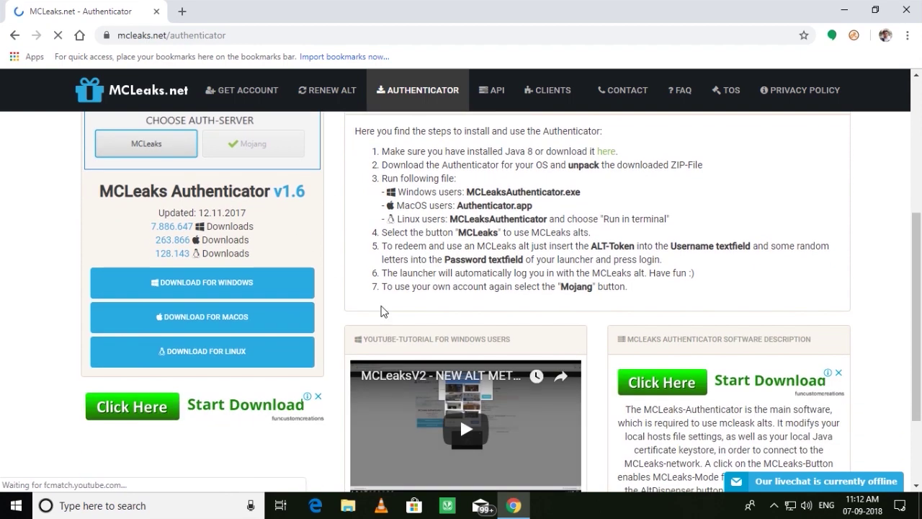
pyautogui.click(222, 292)
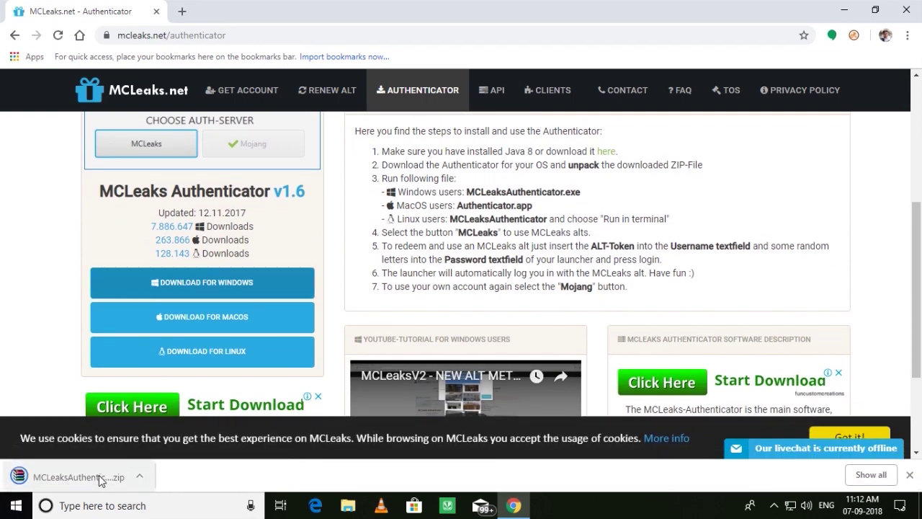
# - Extract MCLeaksAuthenticator.zip into the Downloads folder with WinRAR, then close WinRAR
pyautogui.click(36, 476)
pyautogui.click(844, 11)
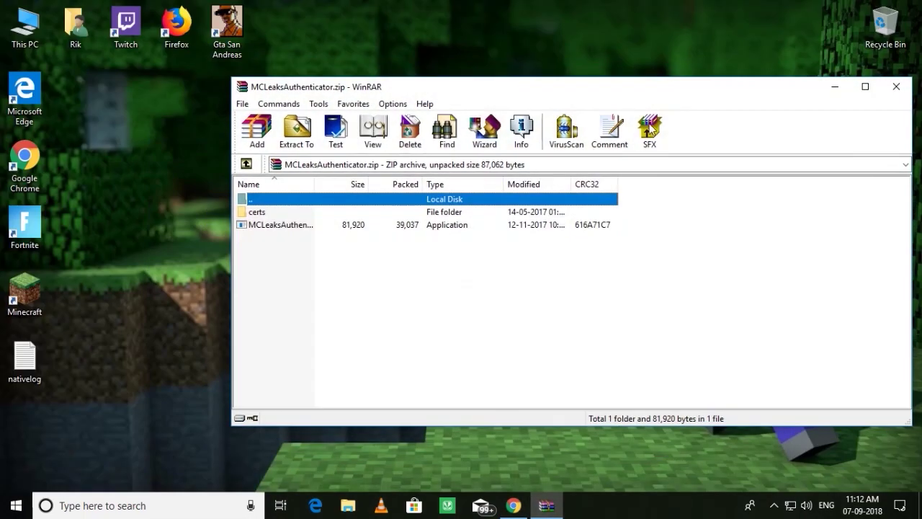
pyautogui.click(296, 130)
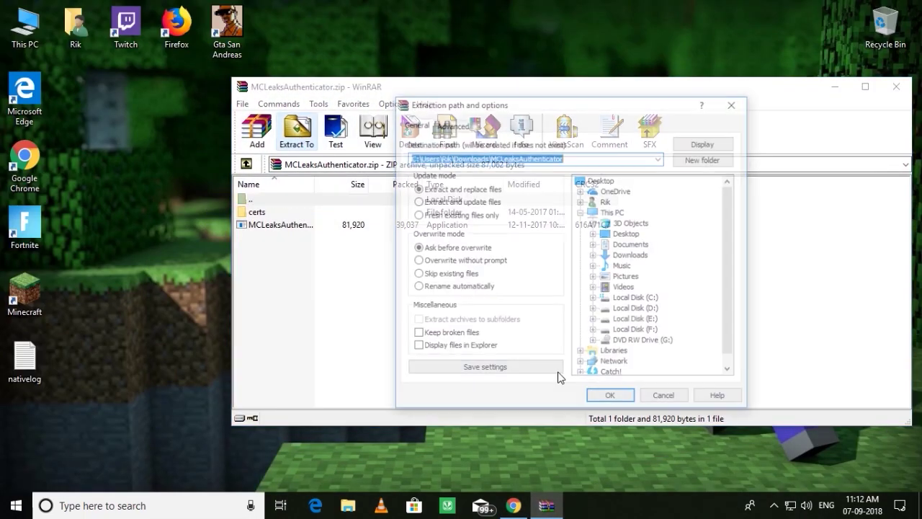
pyautogui.click(592, 394)
pyautogui.click(896, 87)
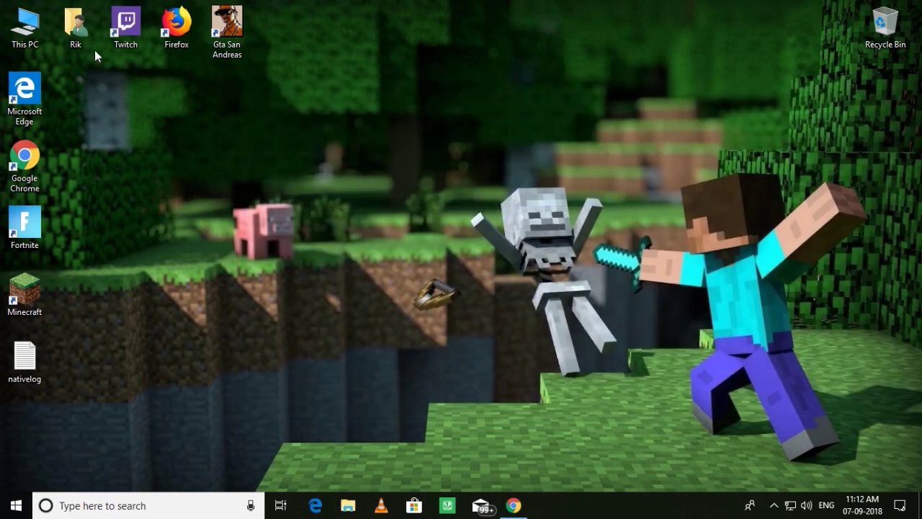
# - Open Downloads\MCLeaksAuthenticator in File Explorer and launch the 80 KB MCLeaksAuthenticator application
pyautogui.doubleClick(78, 32)
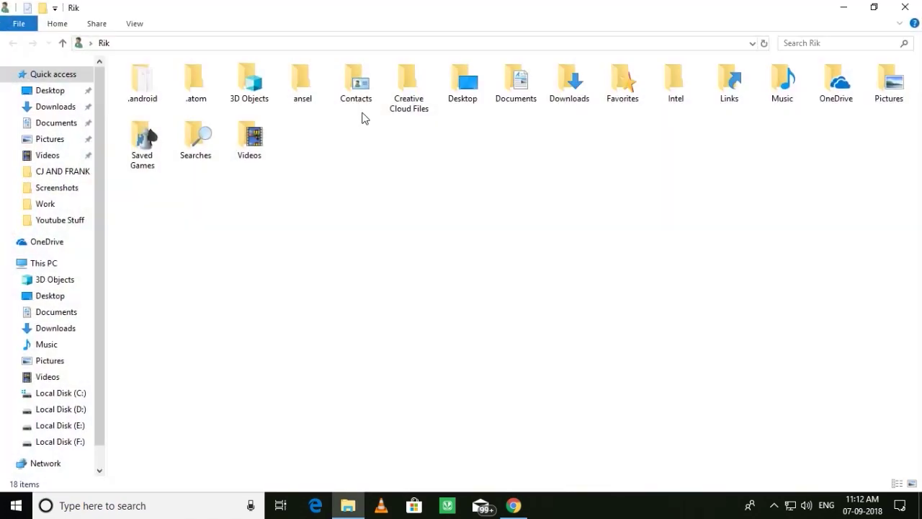
pyautogui.click(64, 109)
pyautogui.doubleClick(245, 142)
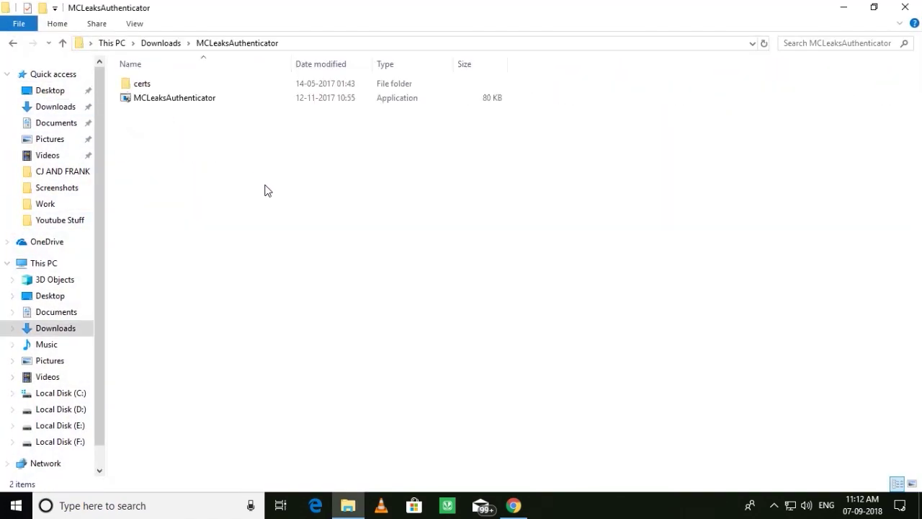
pyautogui.click(167, 99)
pyautogui.press('super+Down')
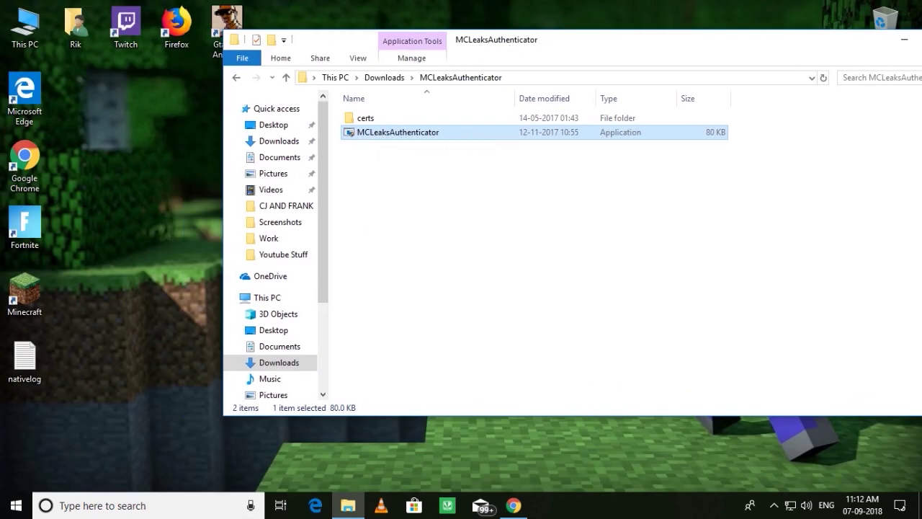
pyautogui.moveTo(511, 50); pyautogui.dragTo(412, 52)
pyautogui.doubleClick(361, 137)
# - Grant the Authenticator admin rights and browse its Select your Minecraft chooser to E:\Minecraft
pyautogui.click(411, 348)
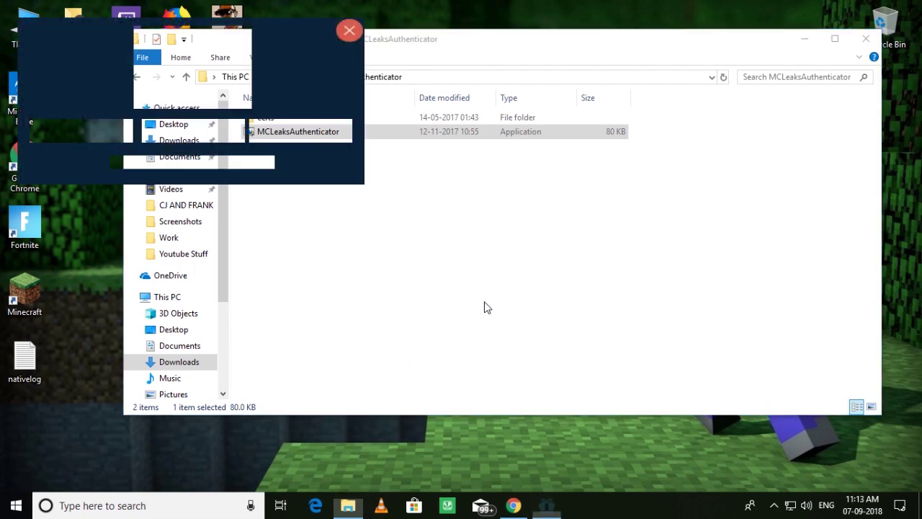
pyautogui.moveTo(252, 45); pyautogui.dragTo(516, 97)
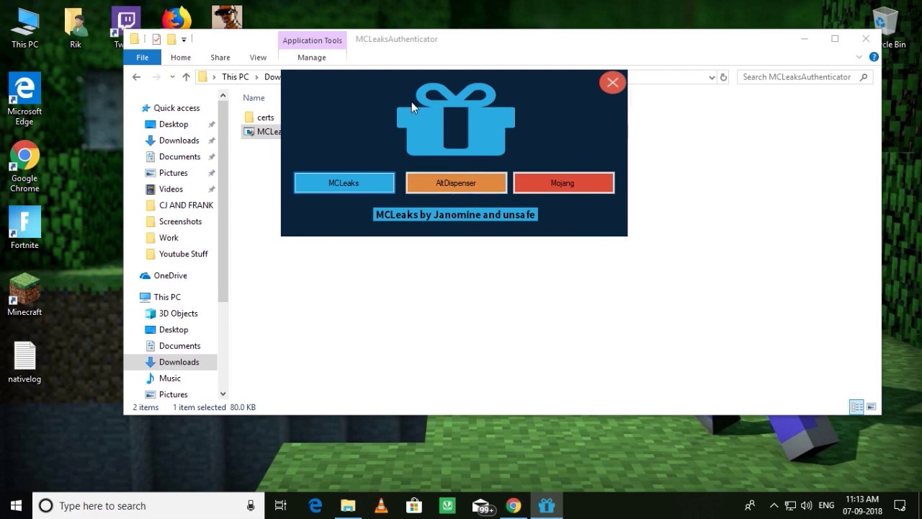
pyautogui.moveTo(513, 102); pyautogui.dragTo(611, 192)
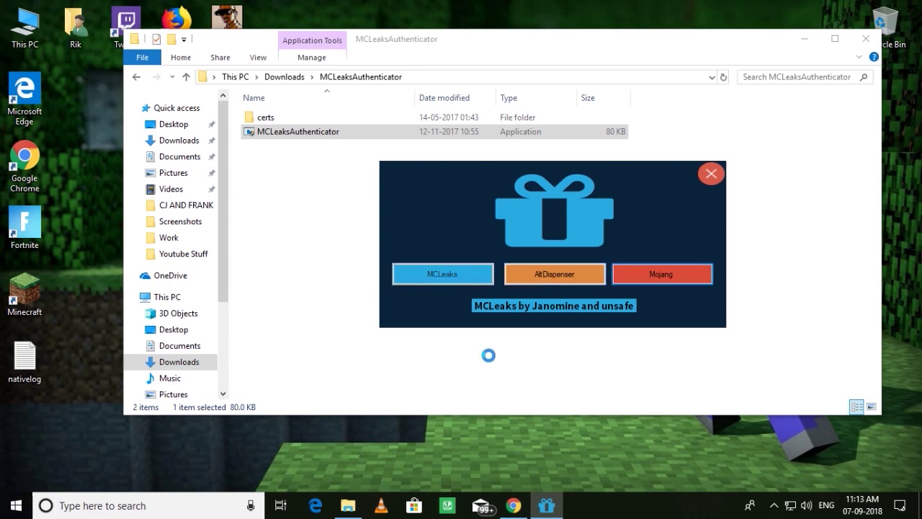
pyautogui.moveTo(578, 158); pyautogui.dragTo(510, 127)
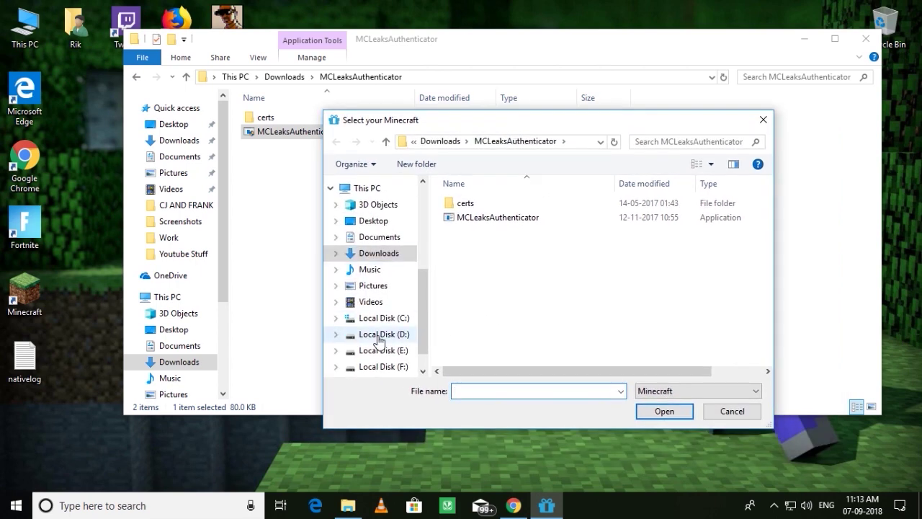
pyautogui.click(393, 353)
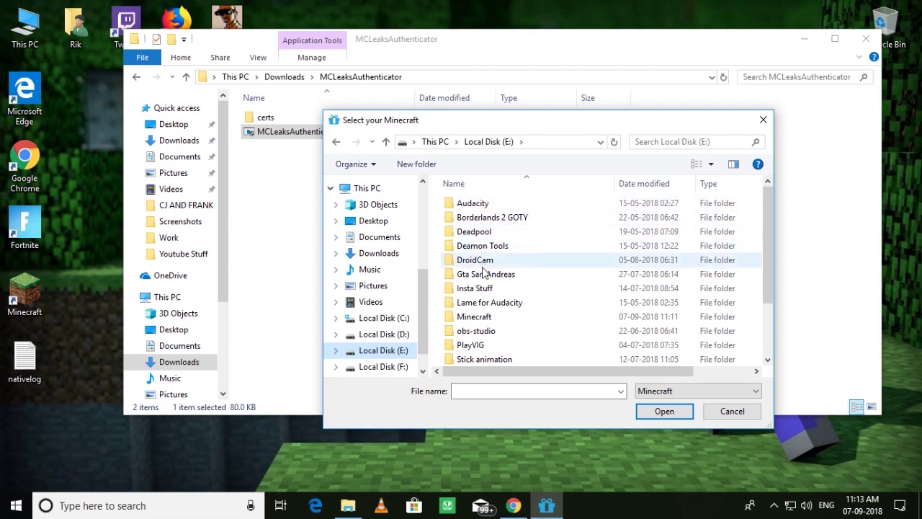
pyautogui.doubleClick(485, 320)
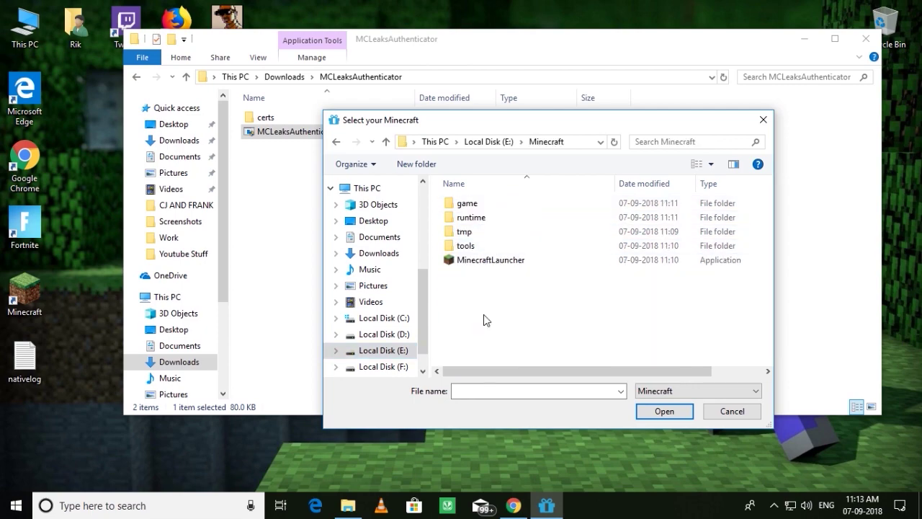
# - Select E:\Minecraft\MinecraftLauncher and accept the authserver.mojang.com certificate
pyautogui.click(504, 260)
pyautogui.click(664, 411)
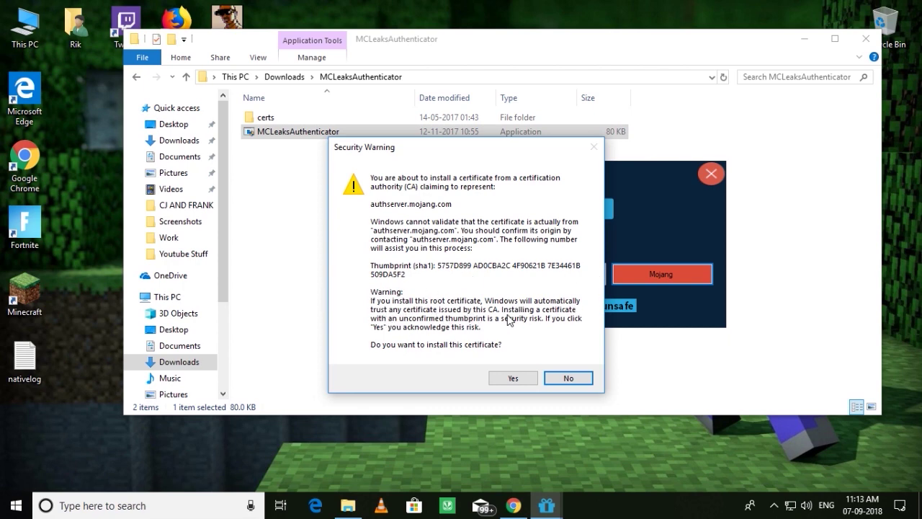
pyautogui.click(513, 380)
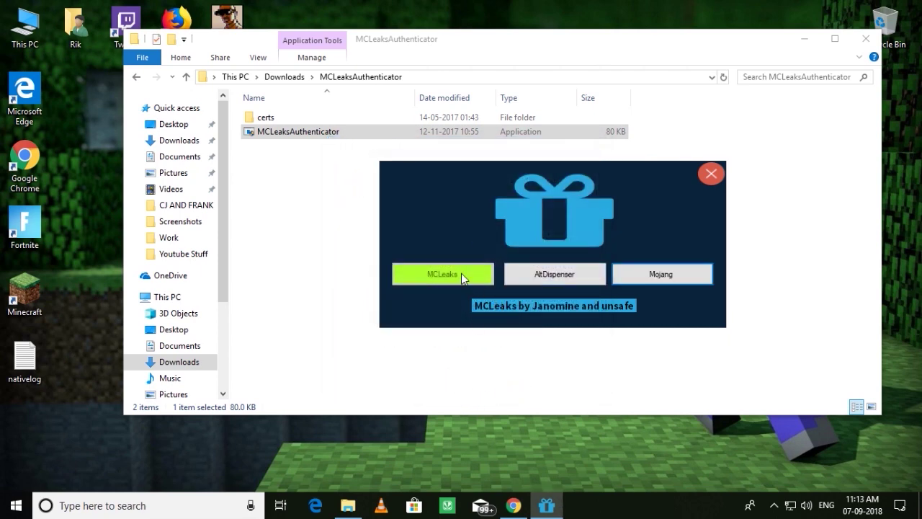
# - Toggle Mojang then back to MCLeaks mode, reselect MinecraftLauncher, and close File Explorer
pyautogui.moveTo(472, 282); pyautogui.dragTo(508, 223)
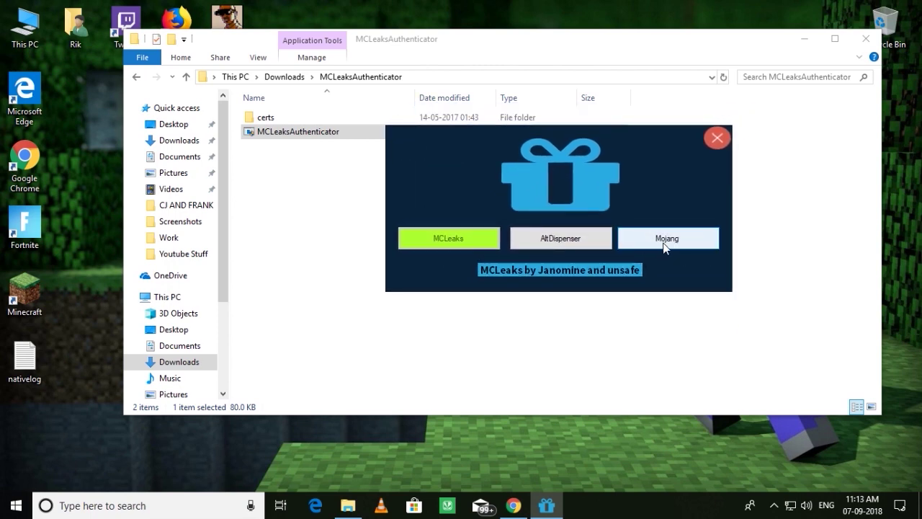
pyautogui.click(665, 245)
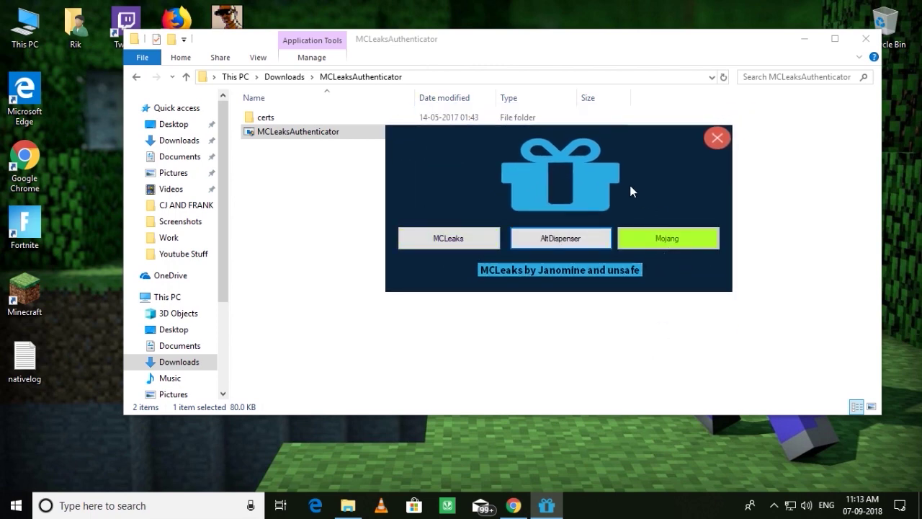
pyautogui.moveTo(592, 131); pyautogui.dragTo(606, 146)
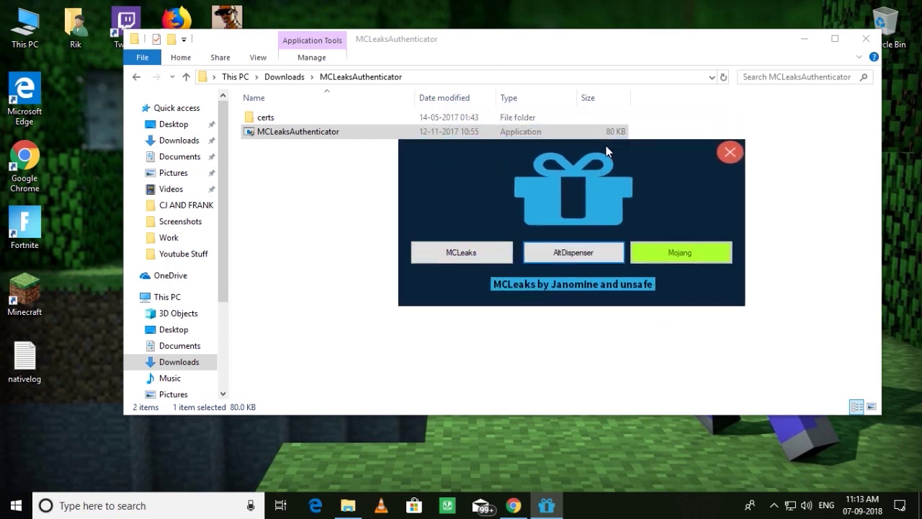
pyautogui.click(451, 251)
pyautogui.doubleClick(570, 290)
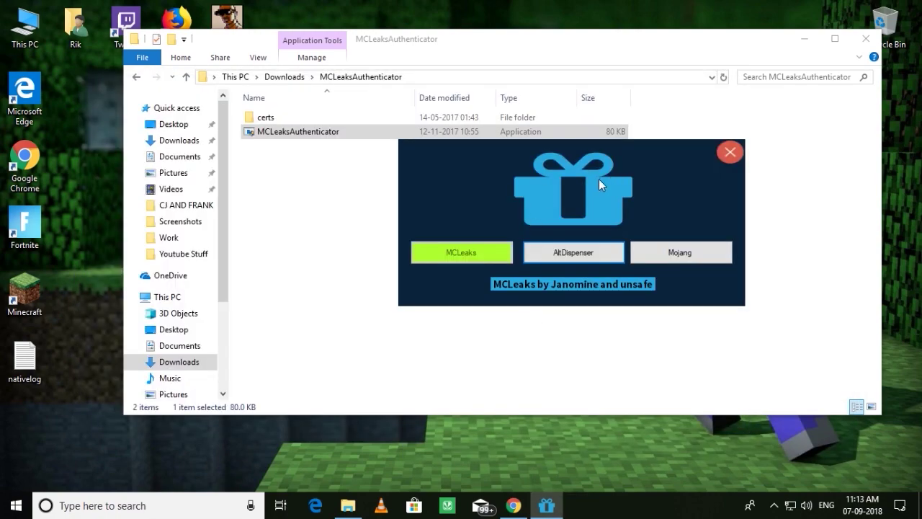
pyautogui.moveTo(460, 250); pyautogui.dragTo(385, 294)
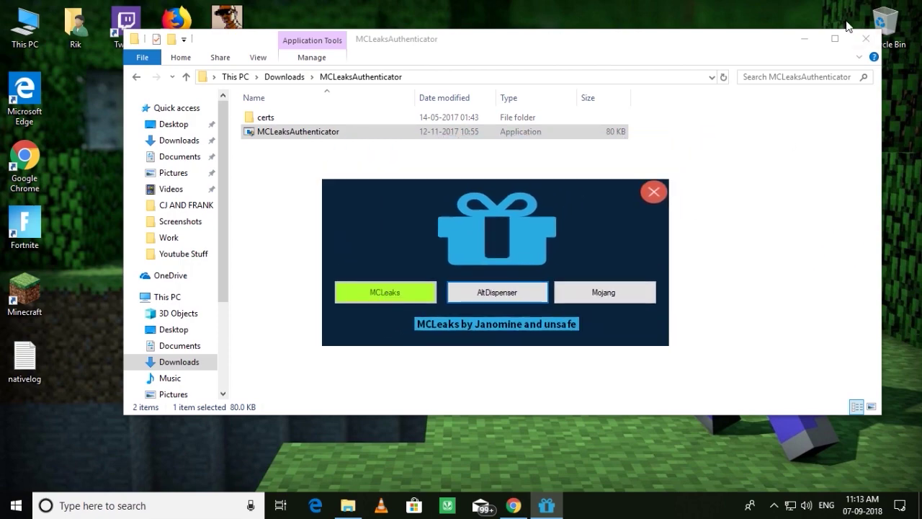
pyautogui.click(866, 38)
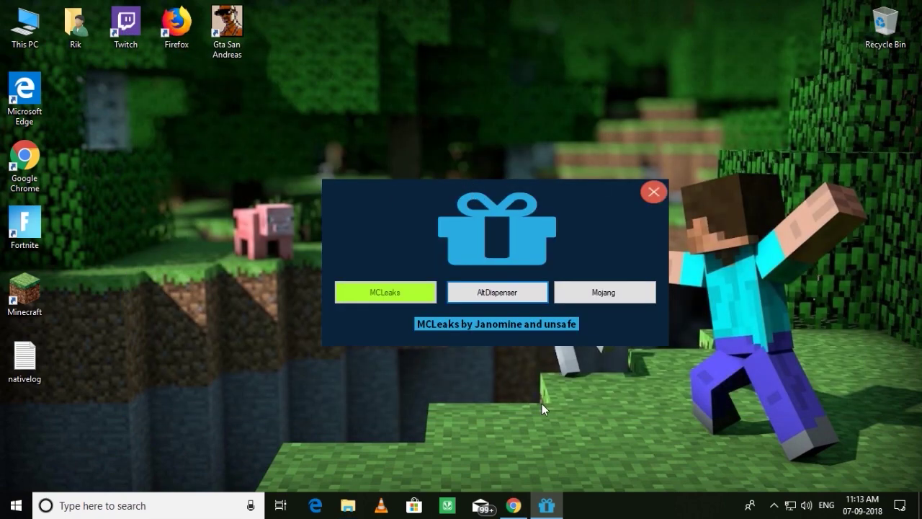
# - Generate a free MCLeaks alt account in Chrome and select its displayed username
pyautogui.click(512, 505)
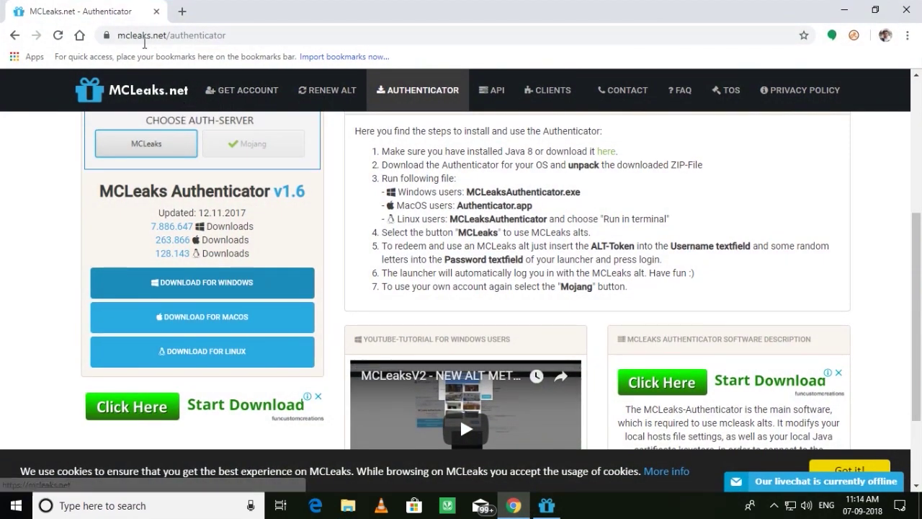
pyautogui.click(267, 92)
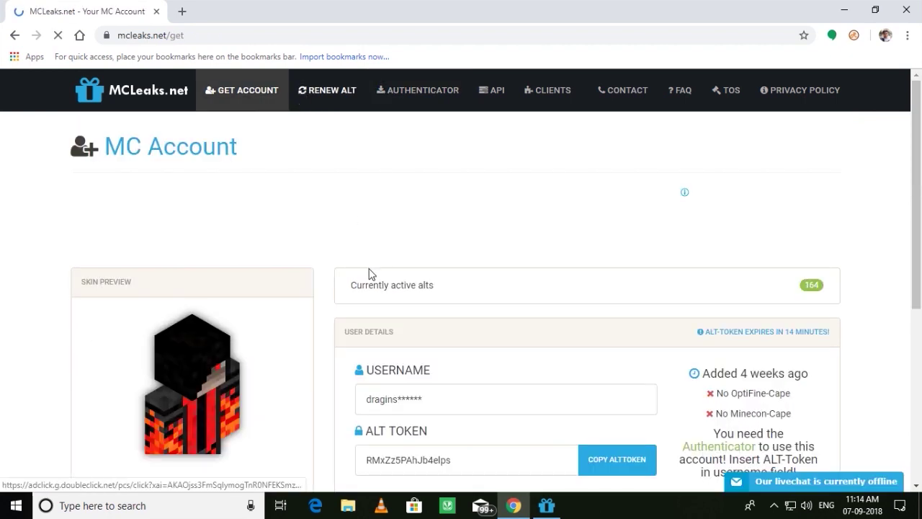
pyautogui.scroll(-2, 459, 348)
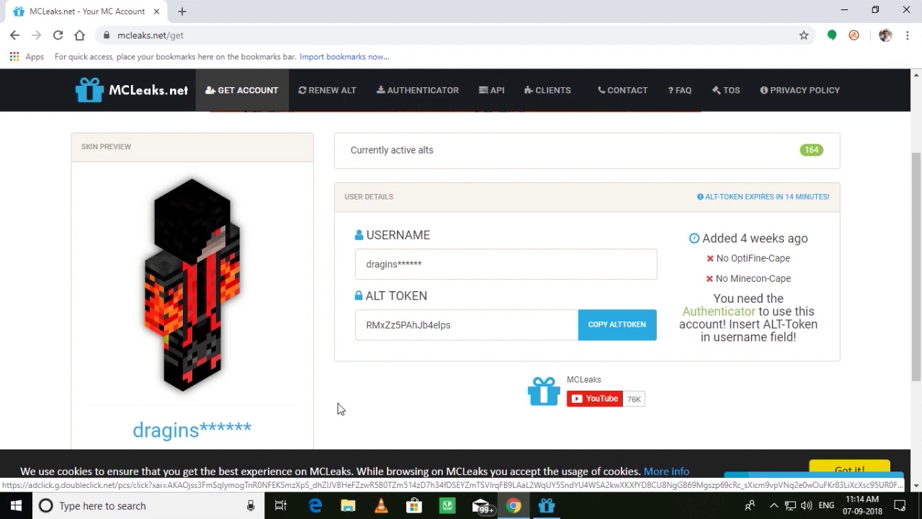
pyautogui.moveTo(435, 275); pyautogui.dragTo(377, 268)
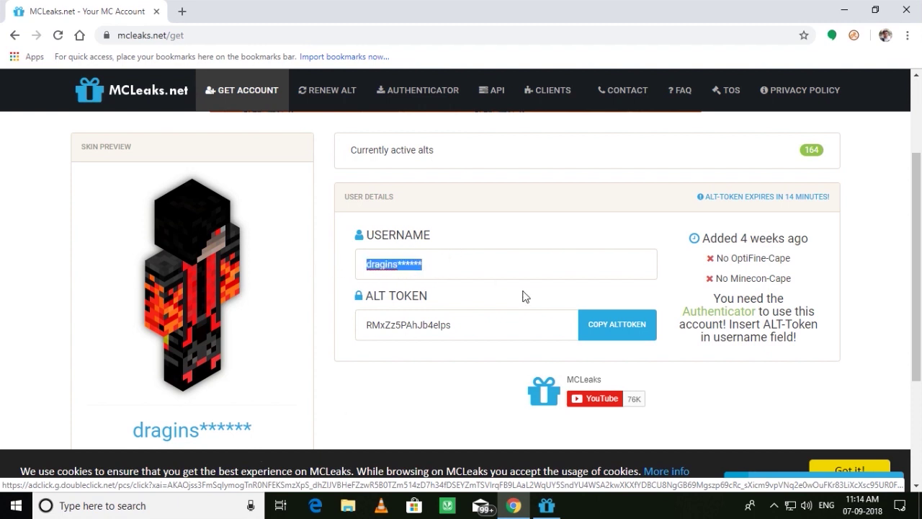
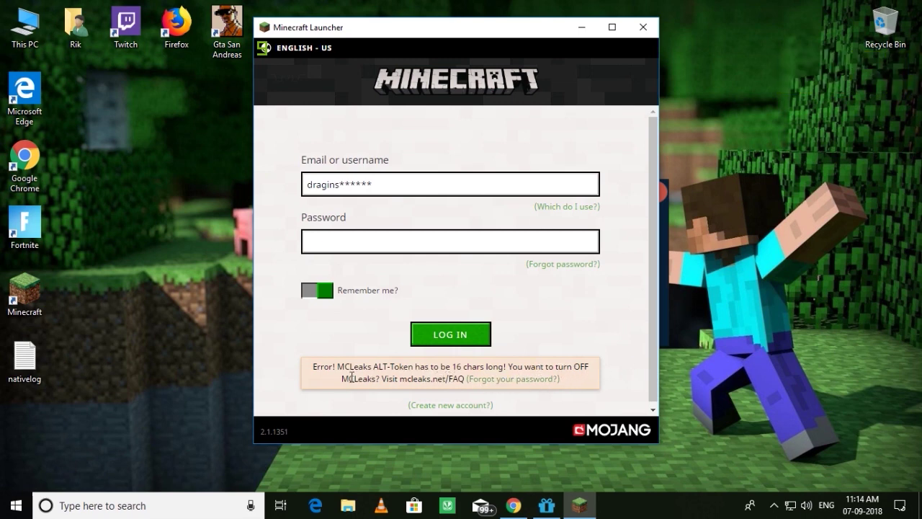
# - Remove the trailing asterisks from the launcher username, then bring up the MCLeaks account page in Chrome
pyautogui.click(416, 189)
pyautogui.moveTo(416, 189); pyautogui.dragTo(340, 190)
pyautogui.press('BackSpace')
pyautogui.click(348, 245)
pyautogui.click(513, 505)
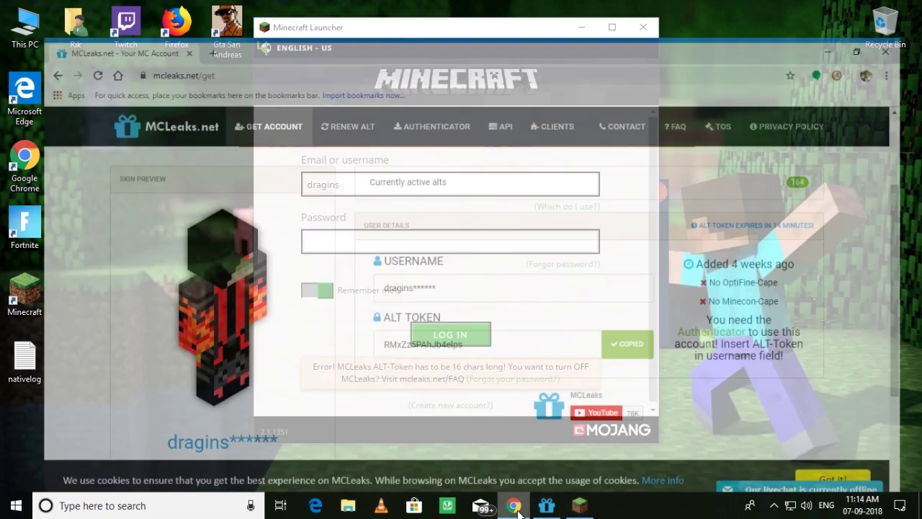
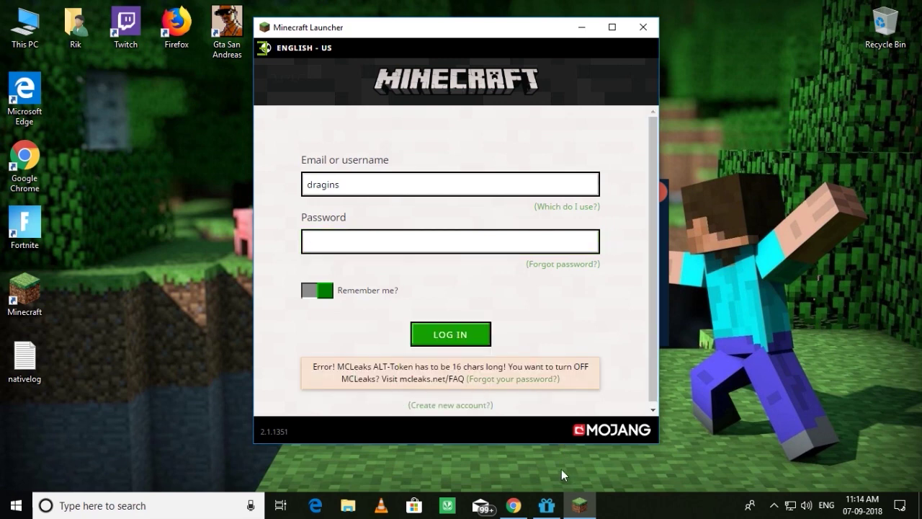
# - Dismiss the MCLeaks popup and delete the old username from the launcher's Email or username field
pyautogui.click(547, 505)
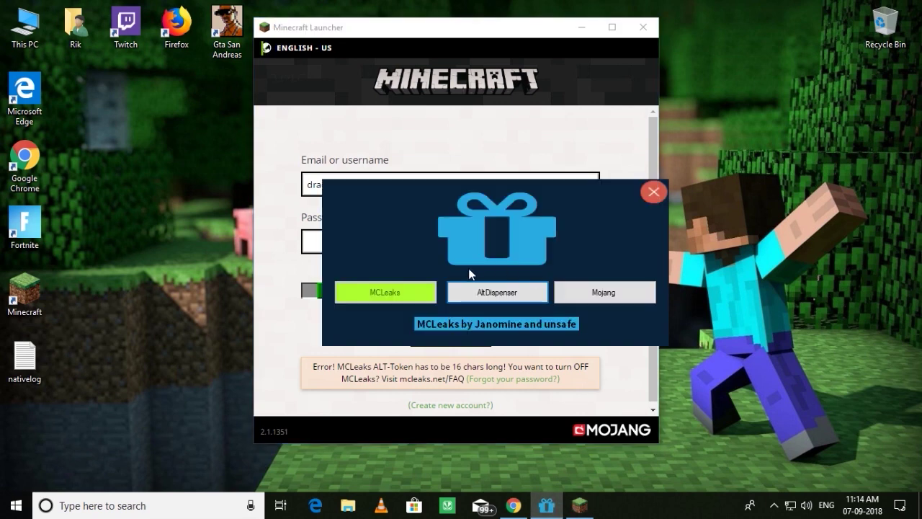
pyautogui.click(566, 150)
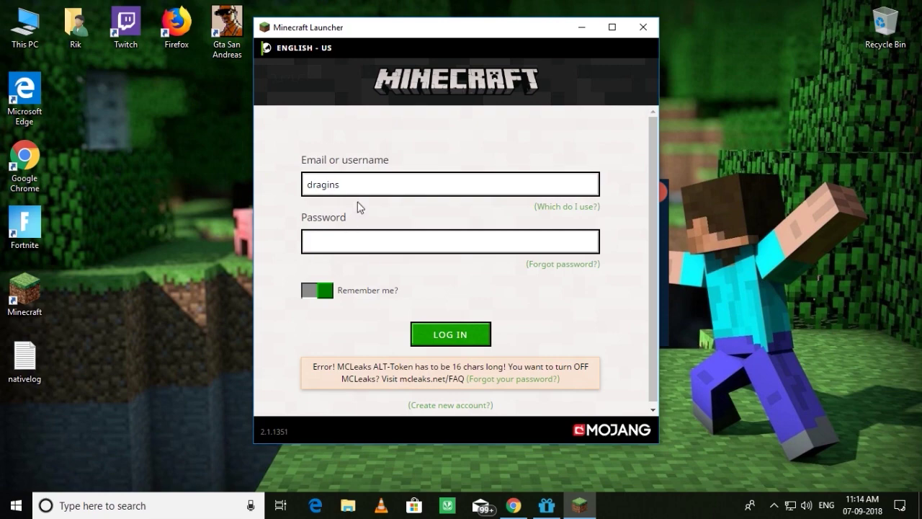
pyautogui.moveTo(363, 189); pyautogui.dragTo(264, 195)
pyautogui.press('BackSpace')
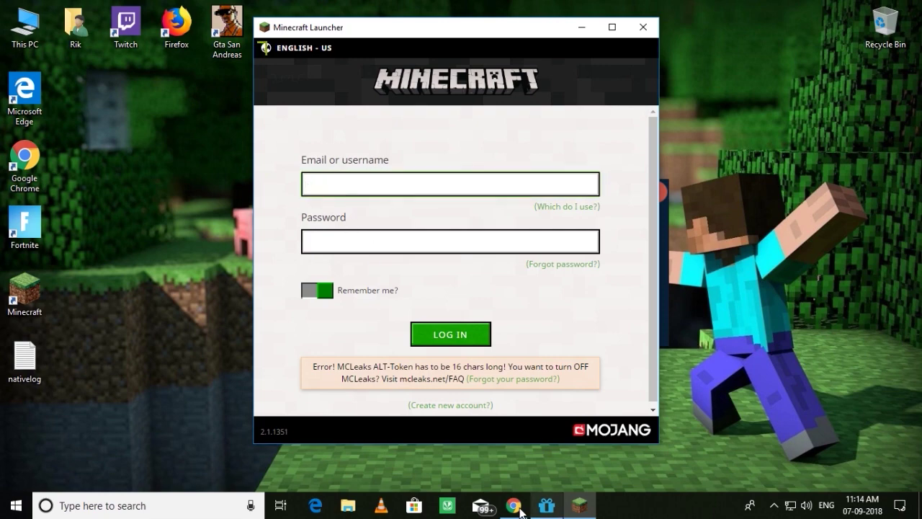
pyautogui.hotkey('alt', 'Tab')
# - Scroll the MCLeaks.net page down and back up to the User Details box with the ALT token
pyautogui.scroll(-3, 702, 309)
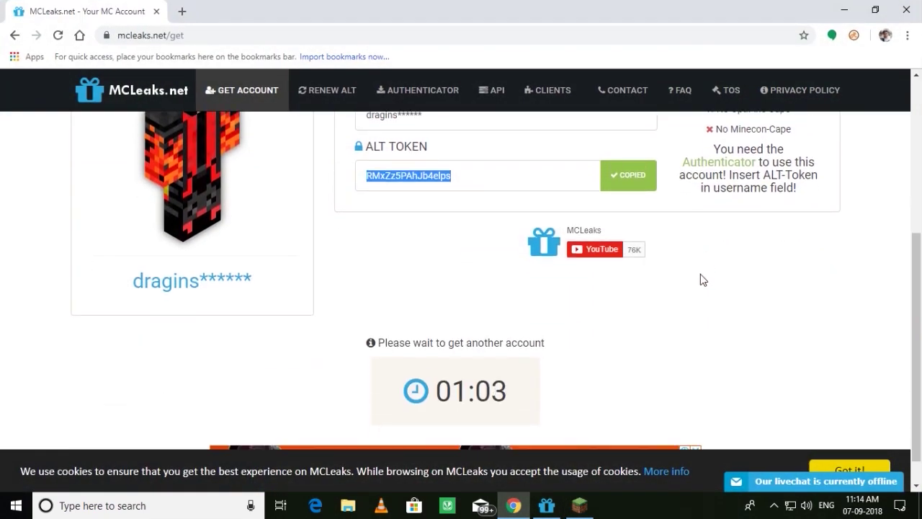
pyautogui.scroll(3, 566, 331)
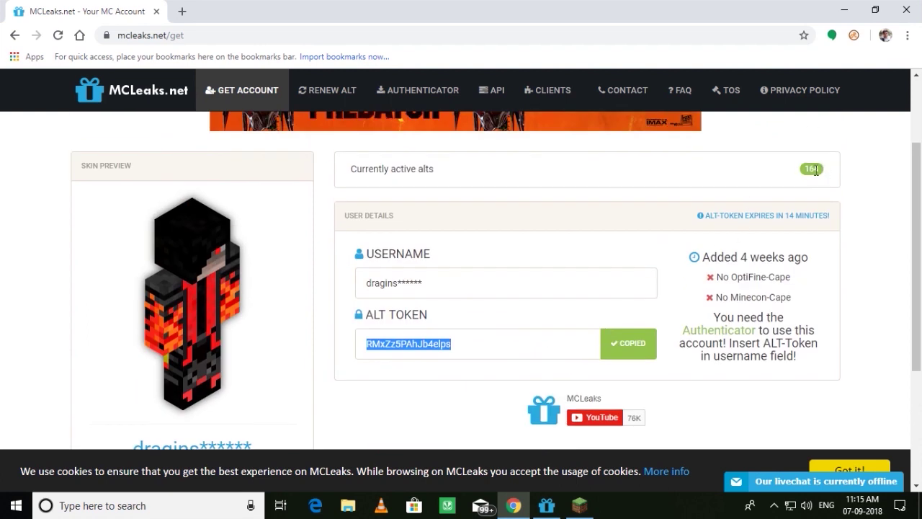
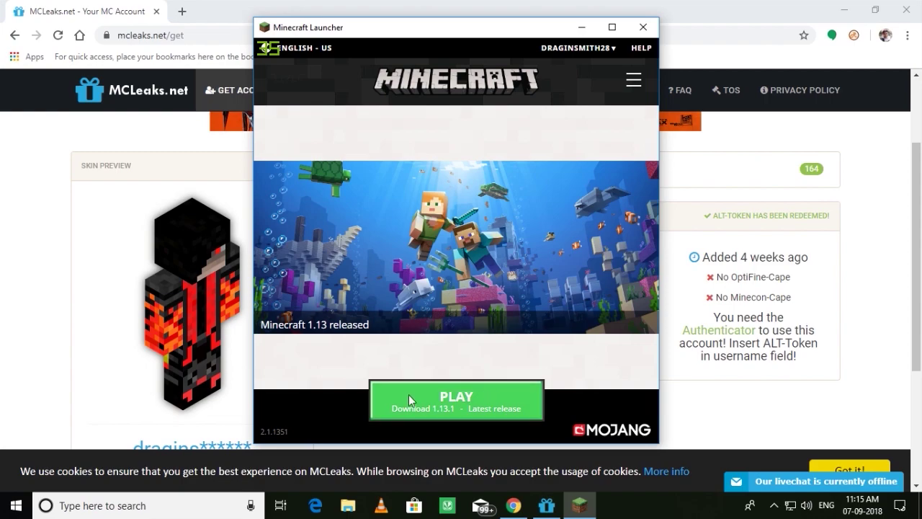
# - Close Chrome and the MCLeaks popup, then download and launch Minecraft 1.13.1
pyautogui.click(167, 11)
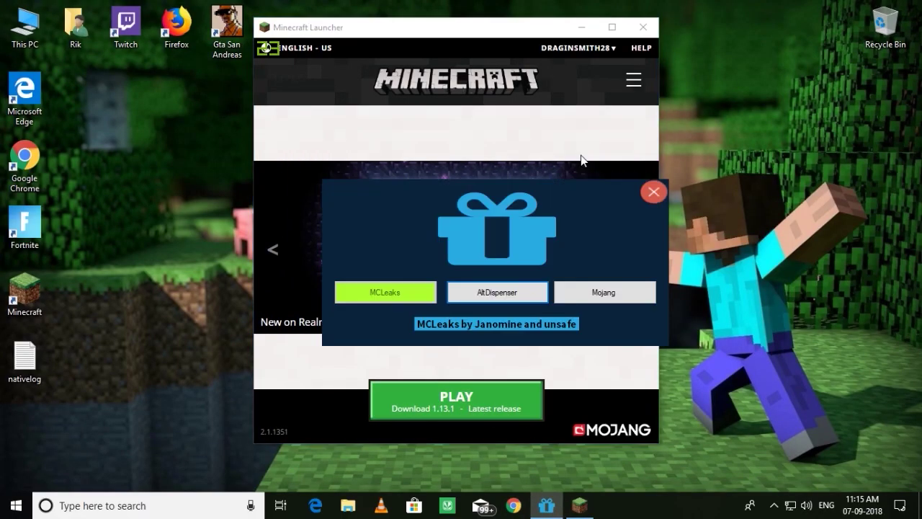
pyautogui.click(653, 191)
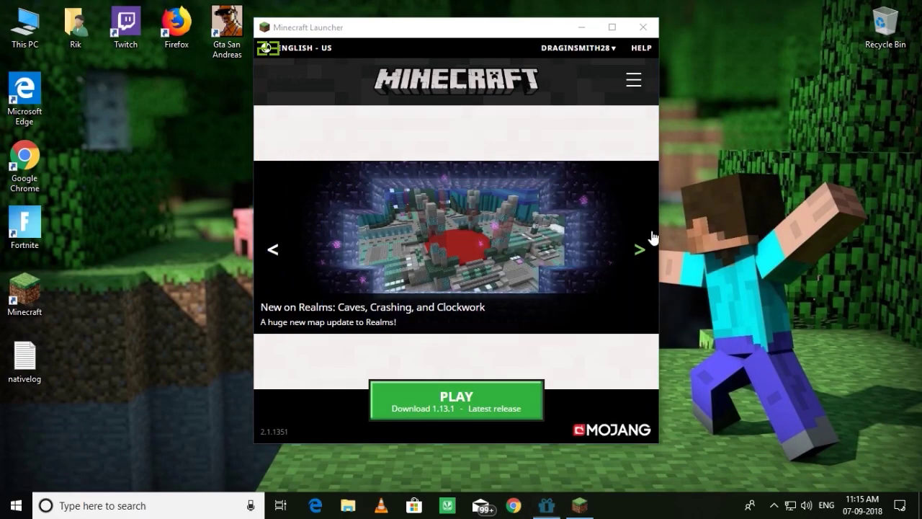
pyautogui.click(452, 410)
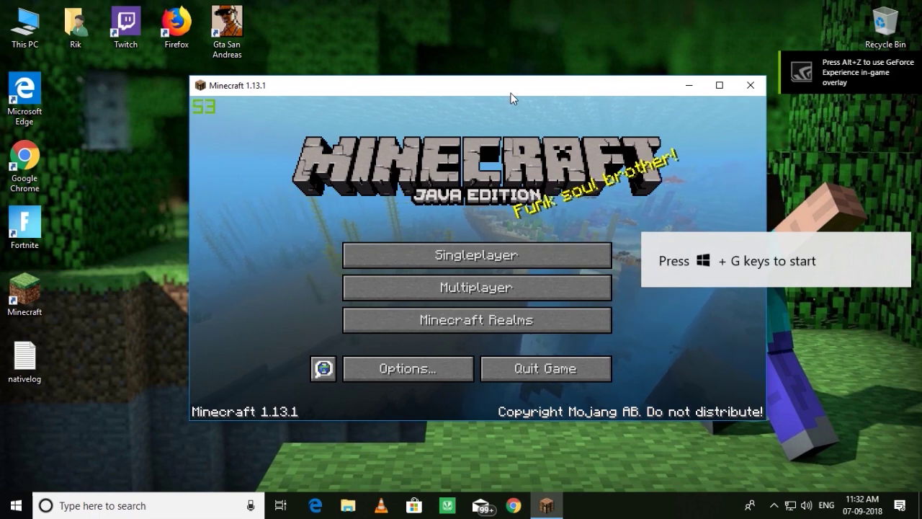
# - Turn Fullscreen ON in Video Settings, then open the empty Singleplayer world list
pyautogui.moveTo(511, 93); pyautogui.dragTo(503, 85)
pyautogui.click(403, 364)
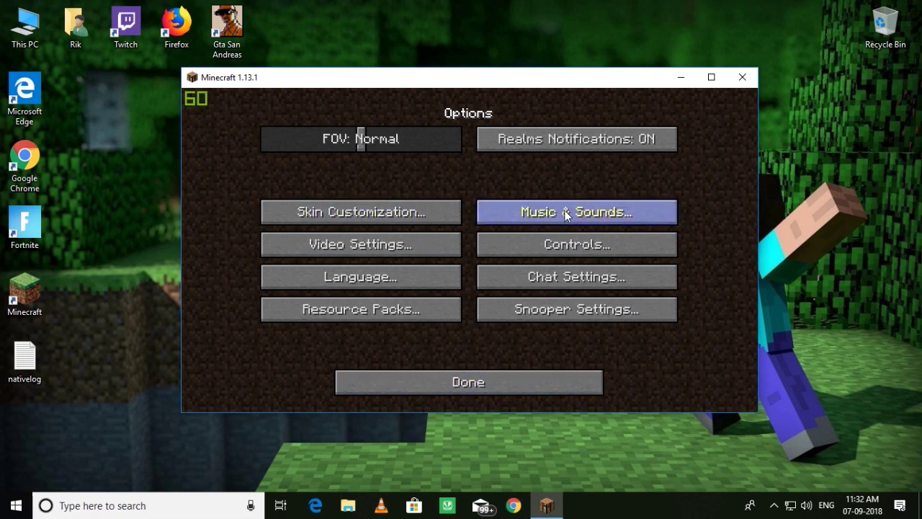
pyautogui.click(407, 246)
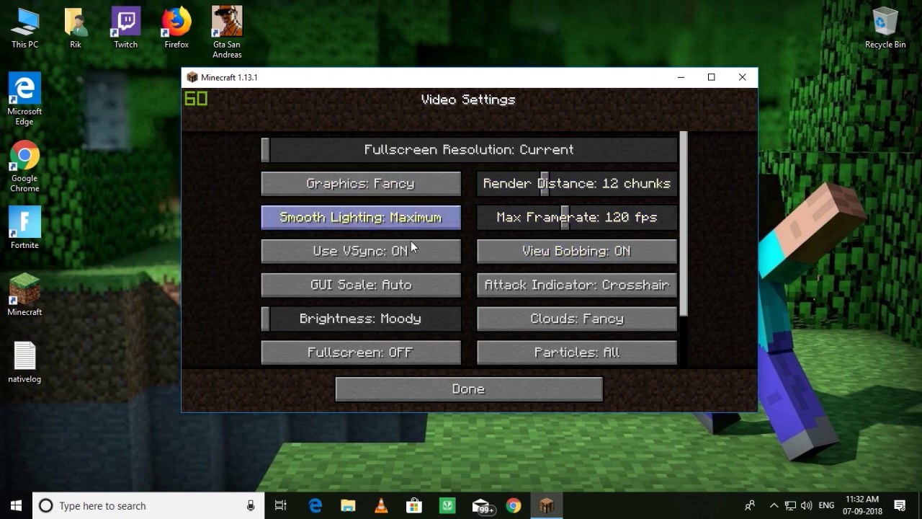
pyautogui.click(421, 352)
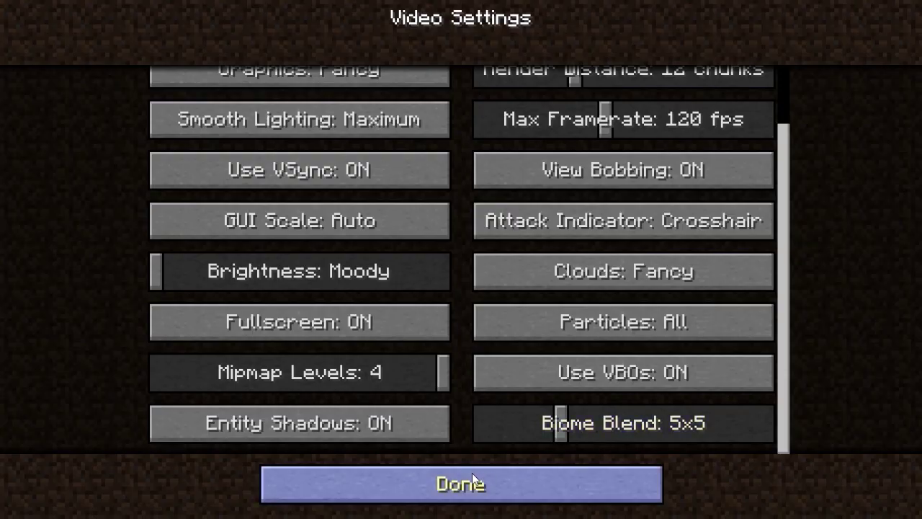
pyautogui.click(500, 496)
pyautogui.click(515, 450)
pyautogui.click(470, 258)
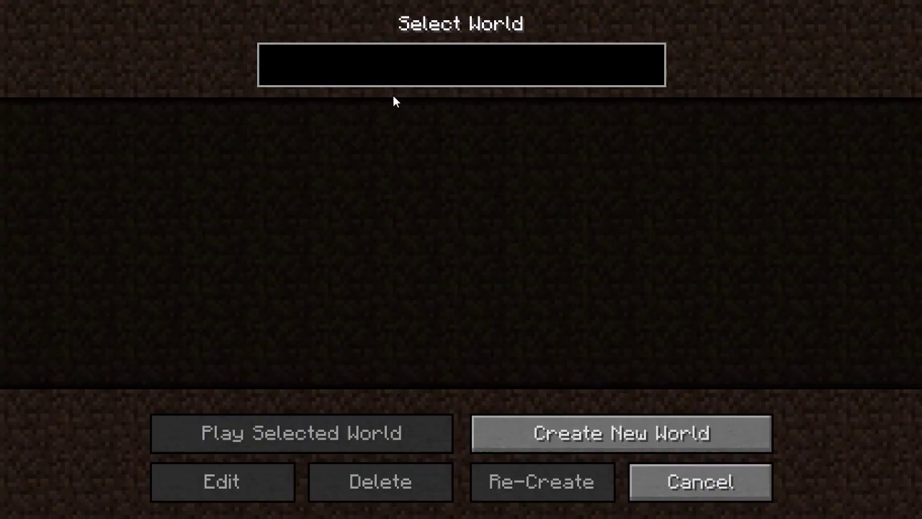
# - Type and partly clear search text in the world list's search box
pyautogui.write('Rik')
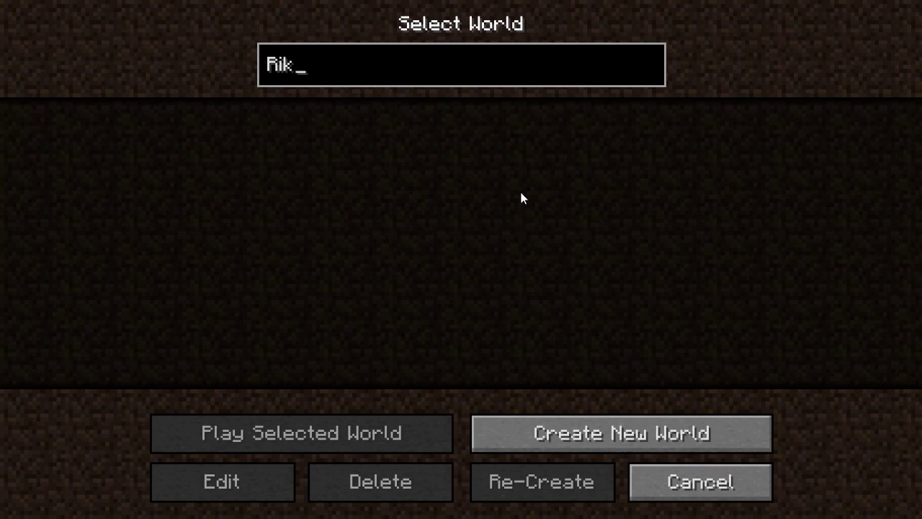
pyautogui.press('BackSpace')
pyautogui.press('BackSpace')
pyautogui.press('BackSpace')
pyautogui.write('Quan')
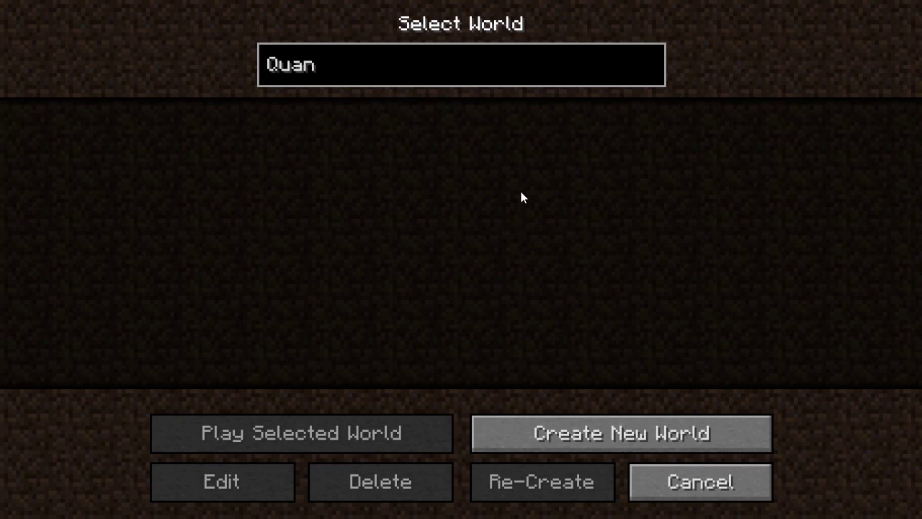
pyautogui.write('tumX')
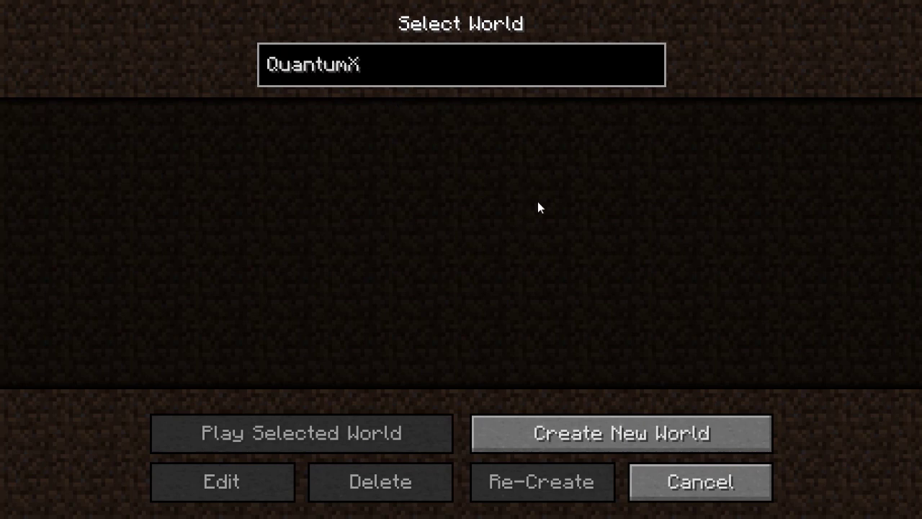
# - Start a new world and rename it from 'New World' to 'Opal'
pyautogui.click(703, 431)
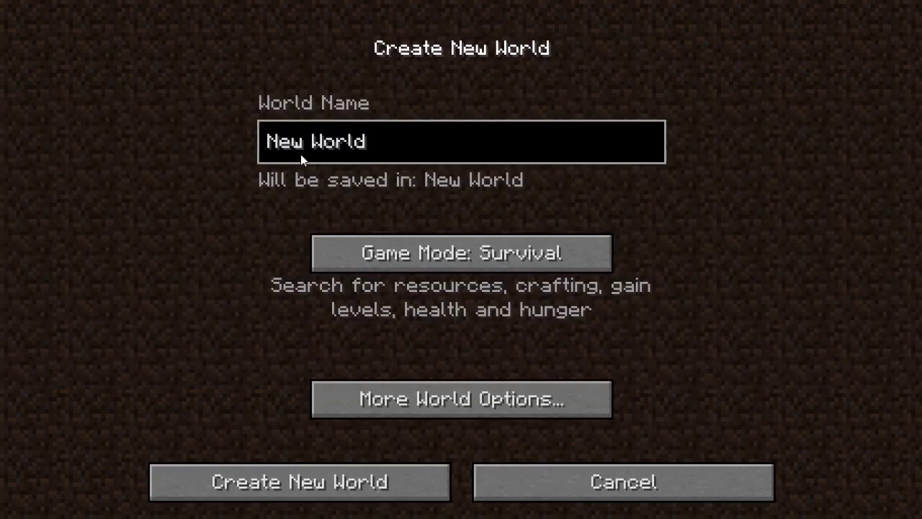
pyautogui.press('BackSpace')
pyautogui.press('BackSpace')
pyautogui.press('BackSpace')
pyautogui.press('BackSpace')
pyautogui.press('BackSpace')
pyautogui.press('BackSpace')
pyautogui.press('BackSpace')
pyautogui.press('BackSpace')
pyautogui.press('BackSpace')
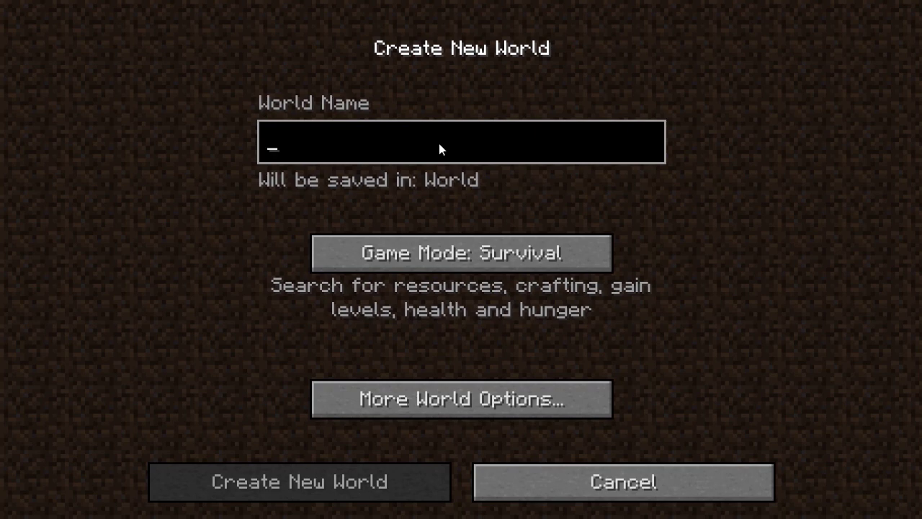
pyautogui.write('New')
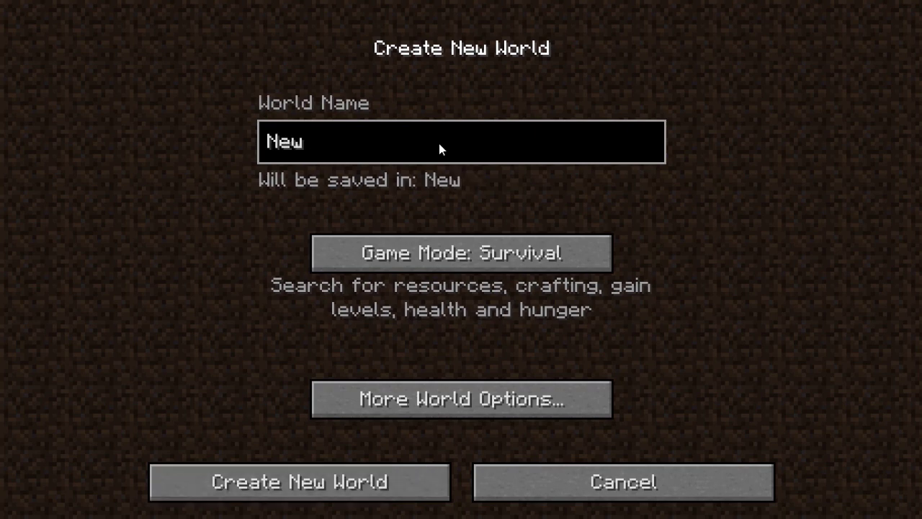
pyautogui.press('BackSpace')
pyautogui.press('BackSpace')
pyautogui.press('BackSpace')
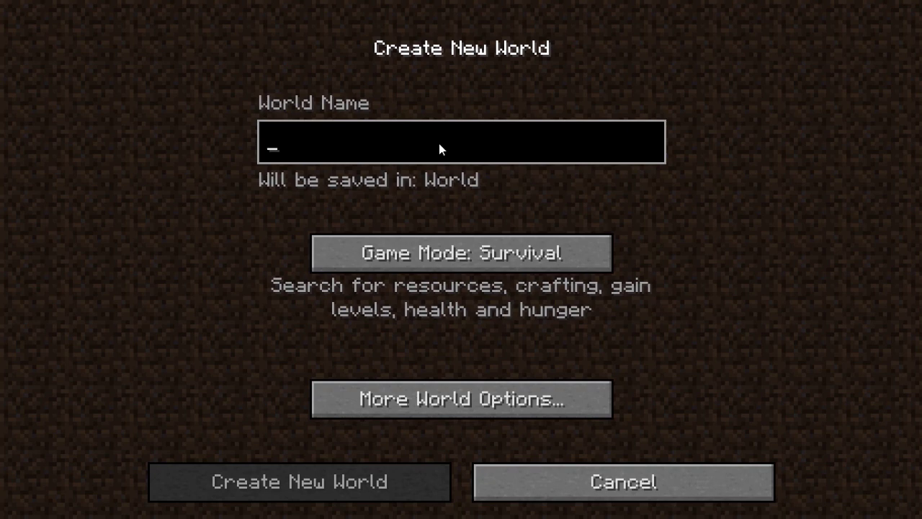
pyautogui.write('Opal')
# - Set the game mode to Creative and create the Opal world
pyautogui.click(518, 250)
pyautogui.click(522, 248)
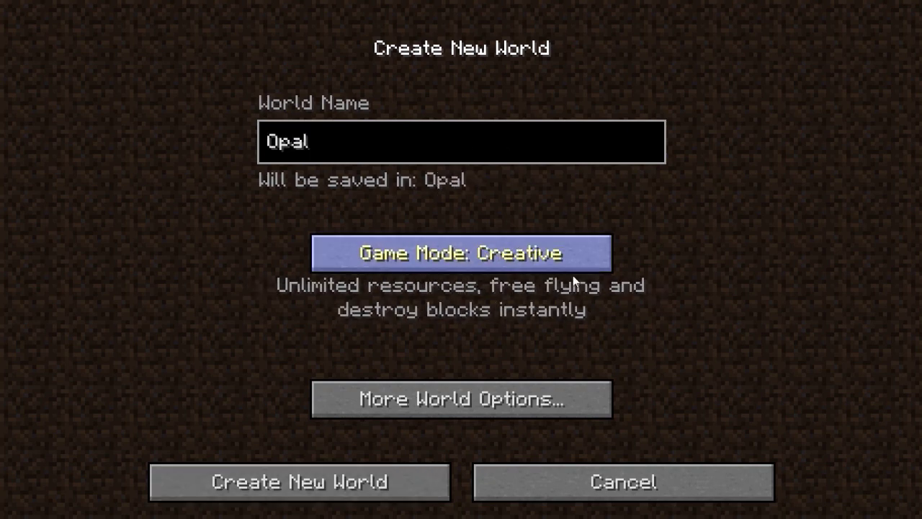
pyautogui.click(412, 469)
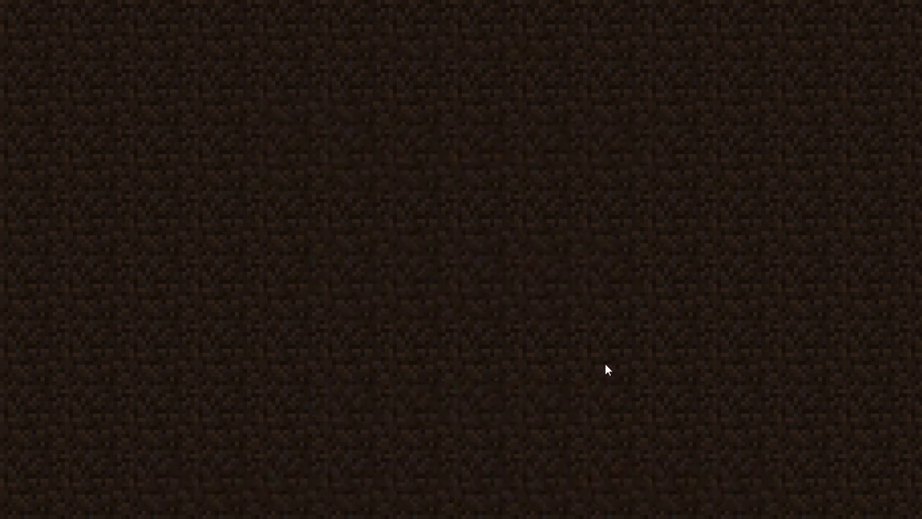